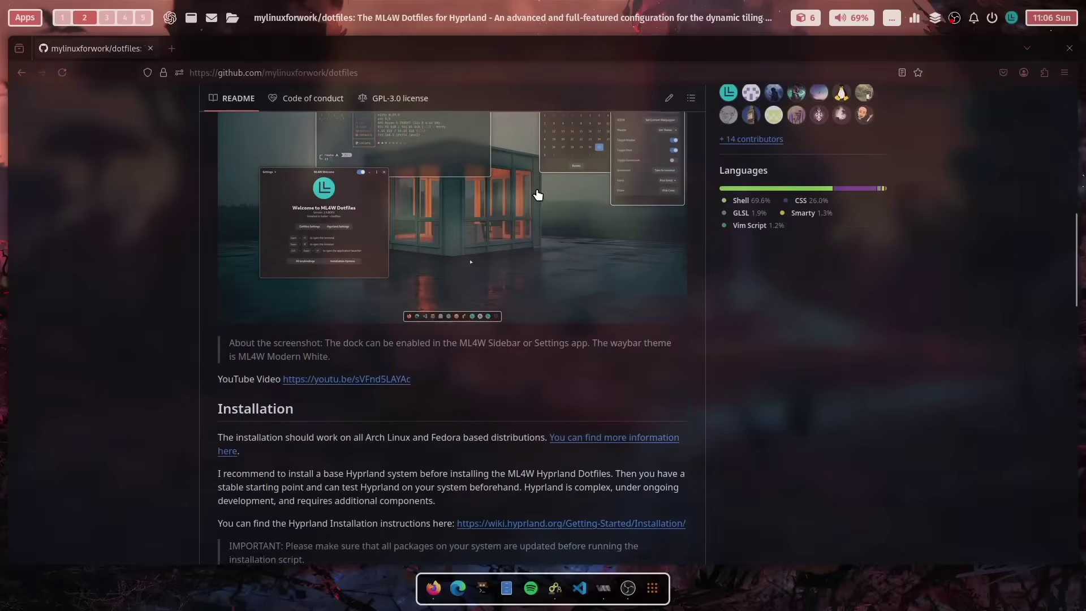
scroll(536, 192, down, 5)
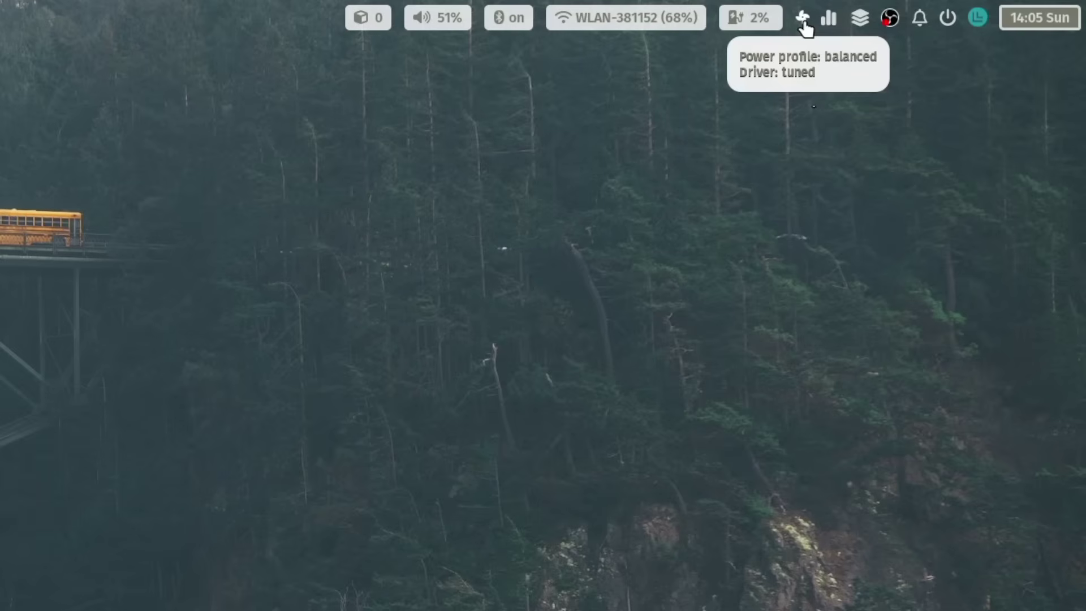
Step: Set the Waybar power profile to performance and reduce Hyprland's Border Size to 0
click(803, 23)
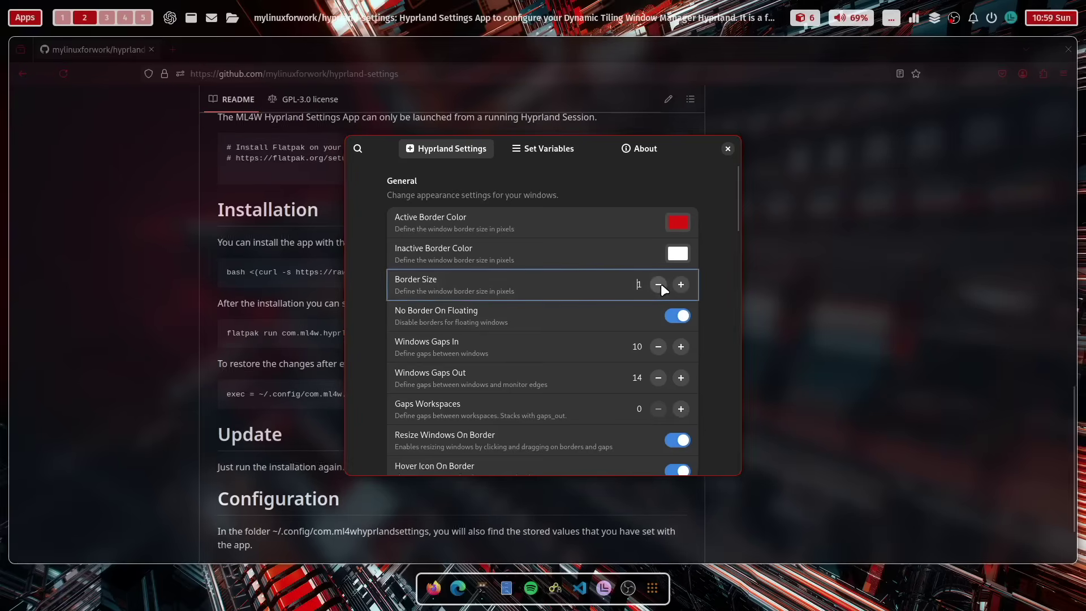
click(660, 285)
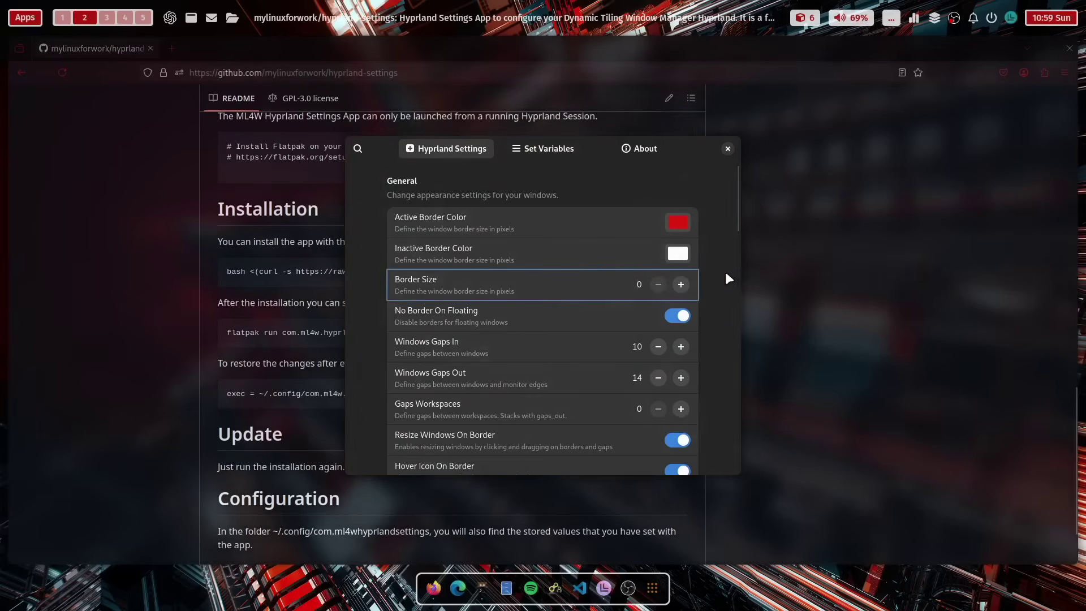
scroll(725, 272, down, 3)
scroll(725, 273, up, 1)
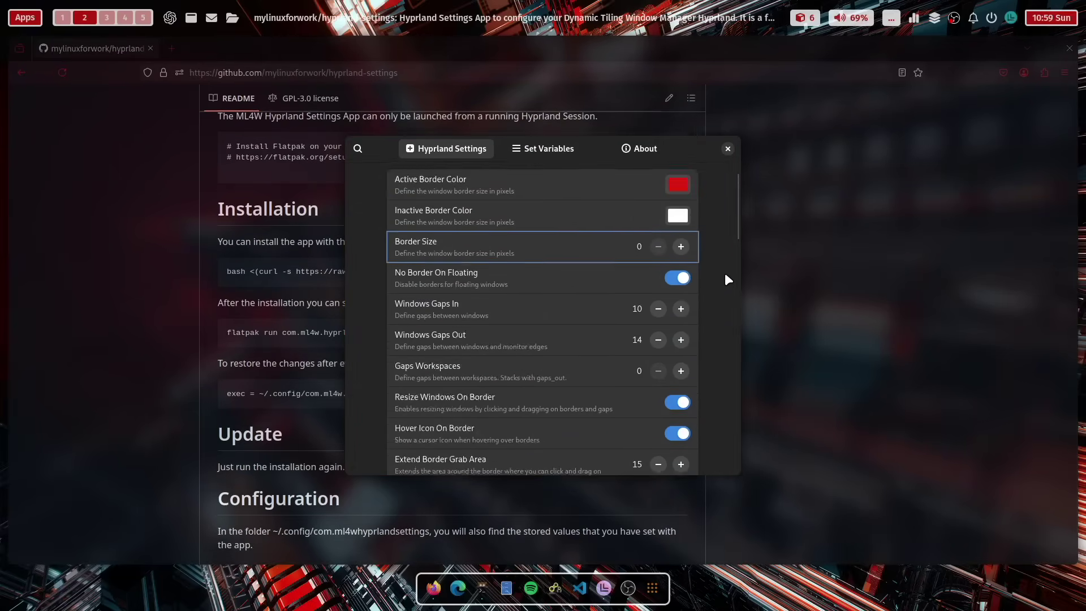
scroll(725, 275, up, 1)
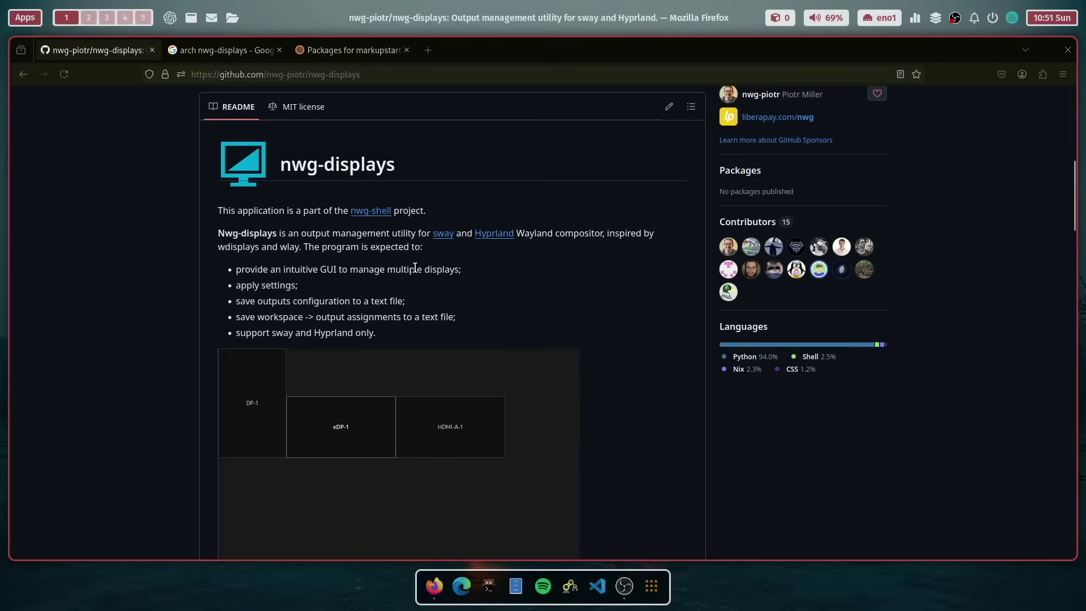
Step: Scroll the nwg-displays README to Installation and Packaging status, then back to the screenshot
scroll(415, 263, down, 5)
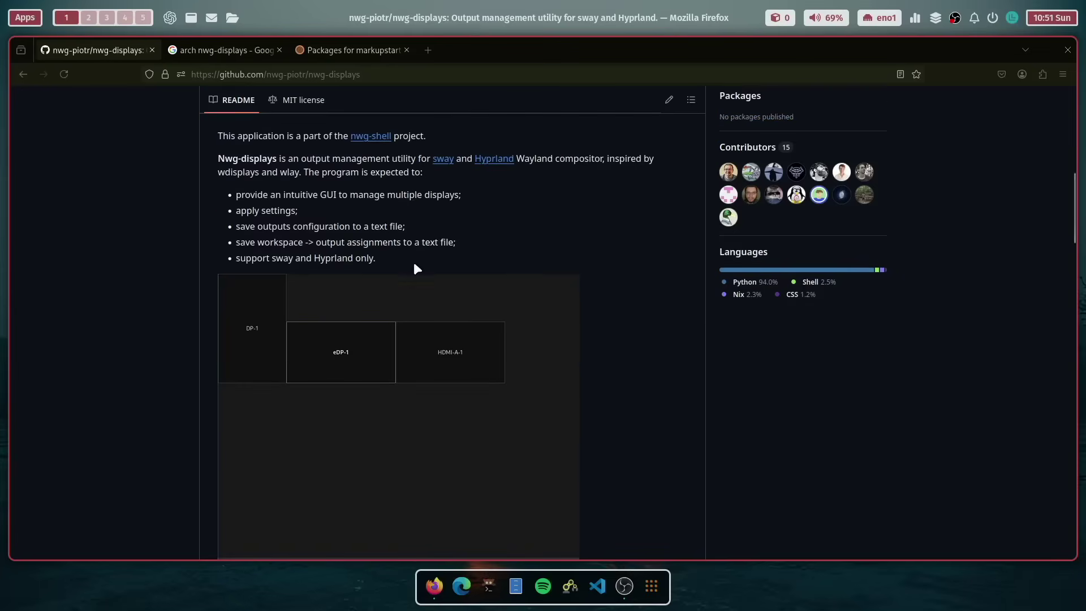
scroll(416, 260, down, 4)
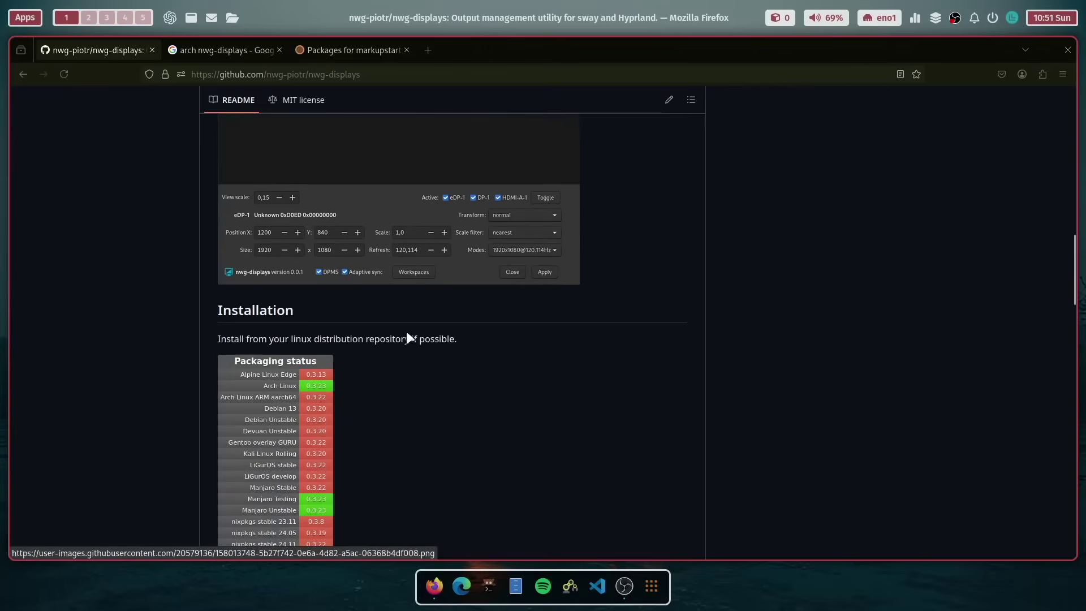
scroll(523, 413, up, 9)
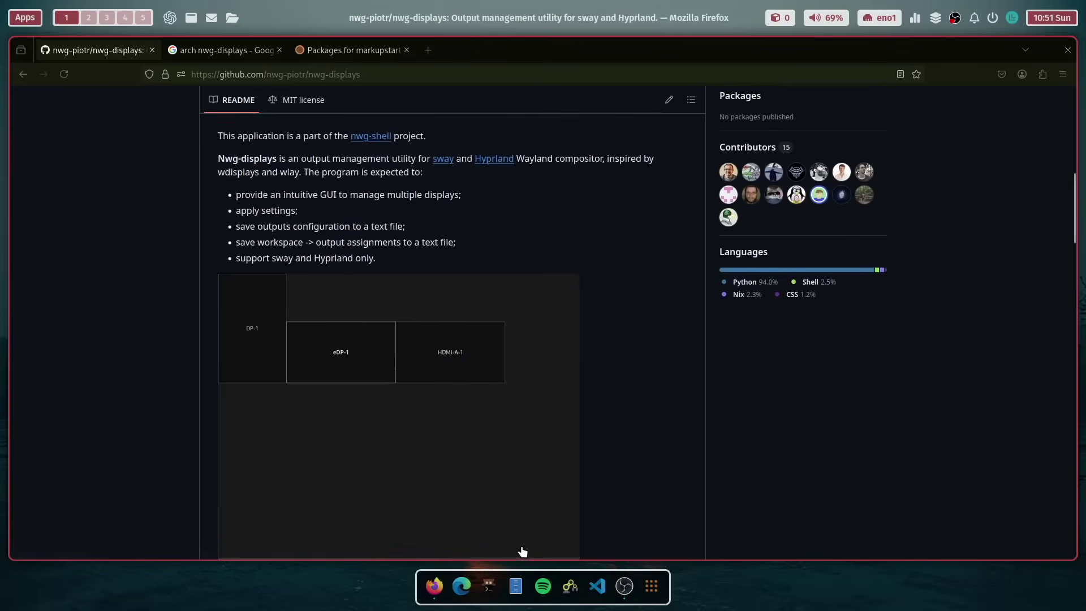
Step: In a new kitty terminal, run 'sudo pacman -S nwg-displays', enter the password and confirm
click(489, 588)
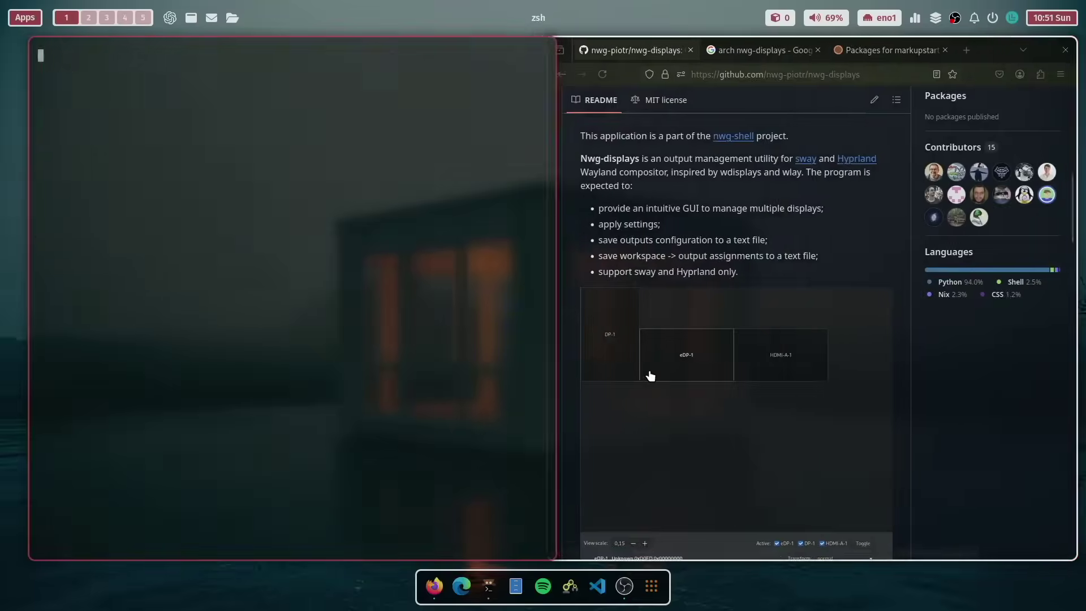
text(sudo pacman -)
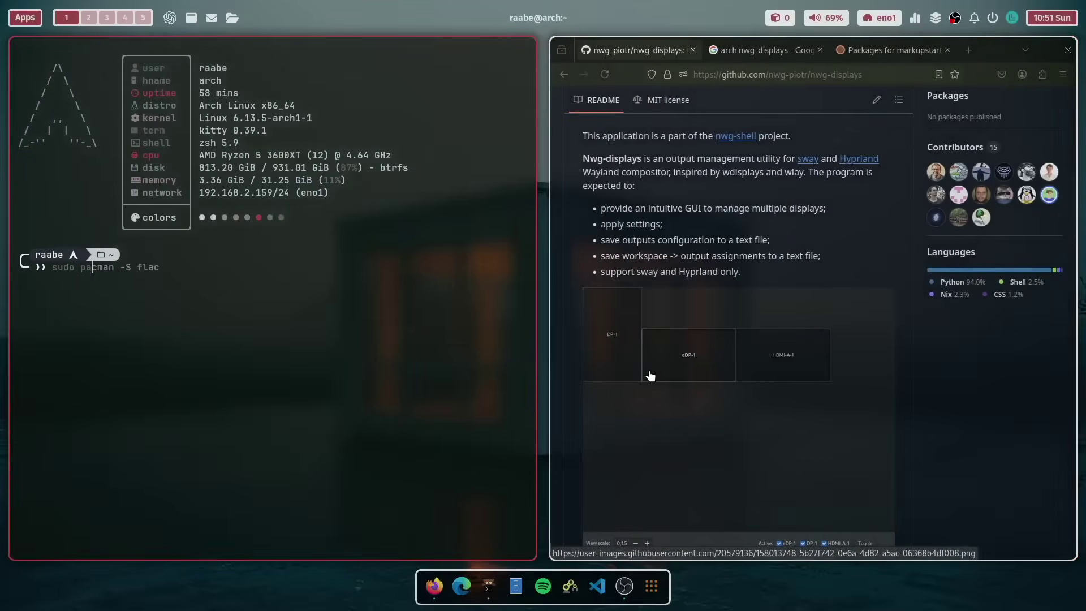
text(S)
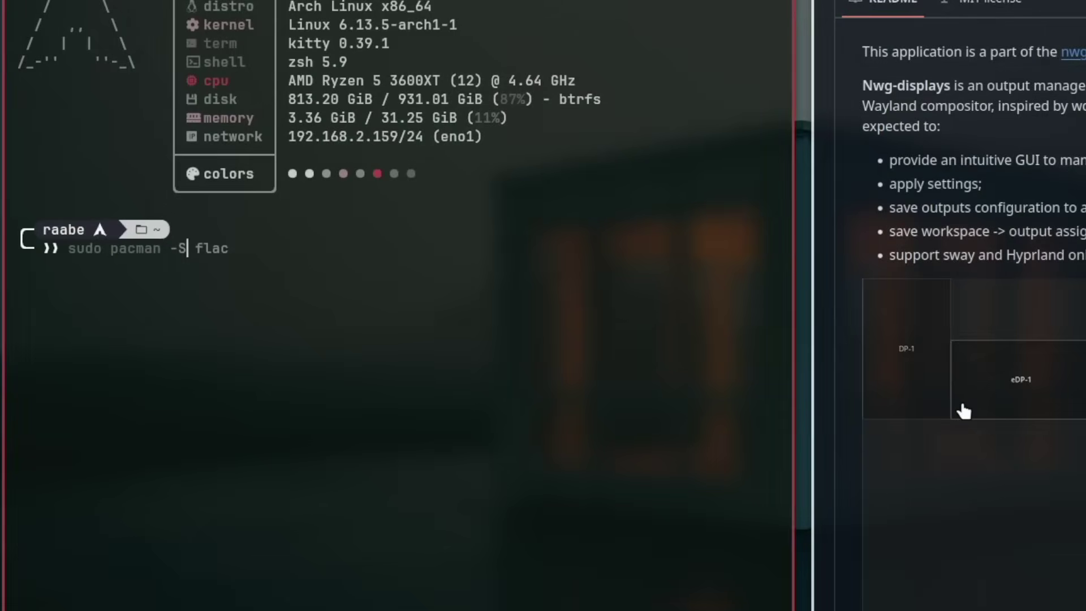
text( nwg)
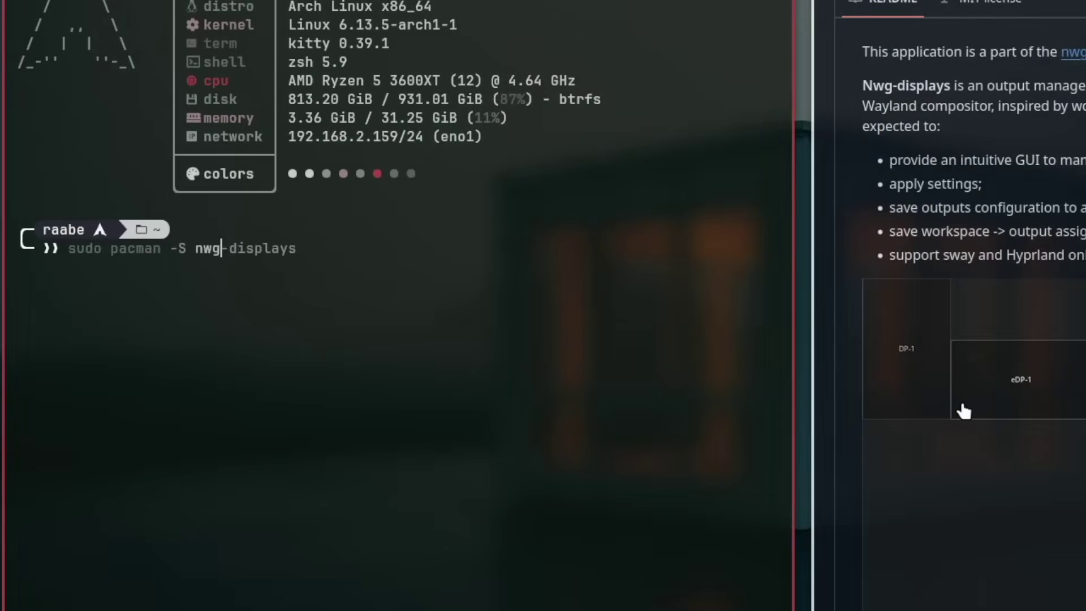
text(-)
key(Right)
key(Return)
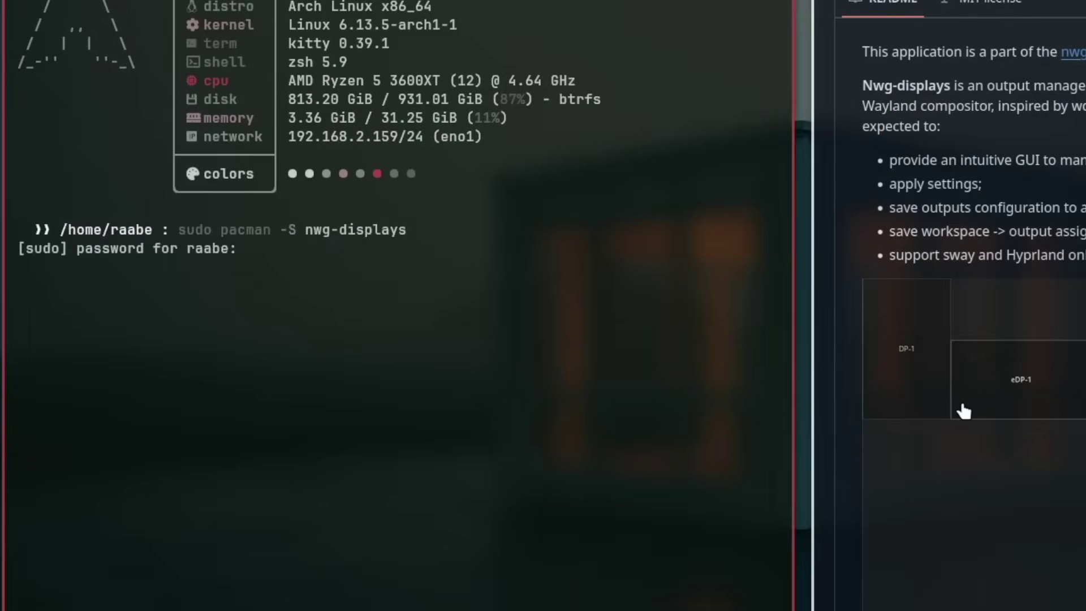
key(Return)
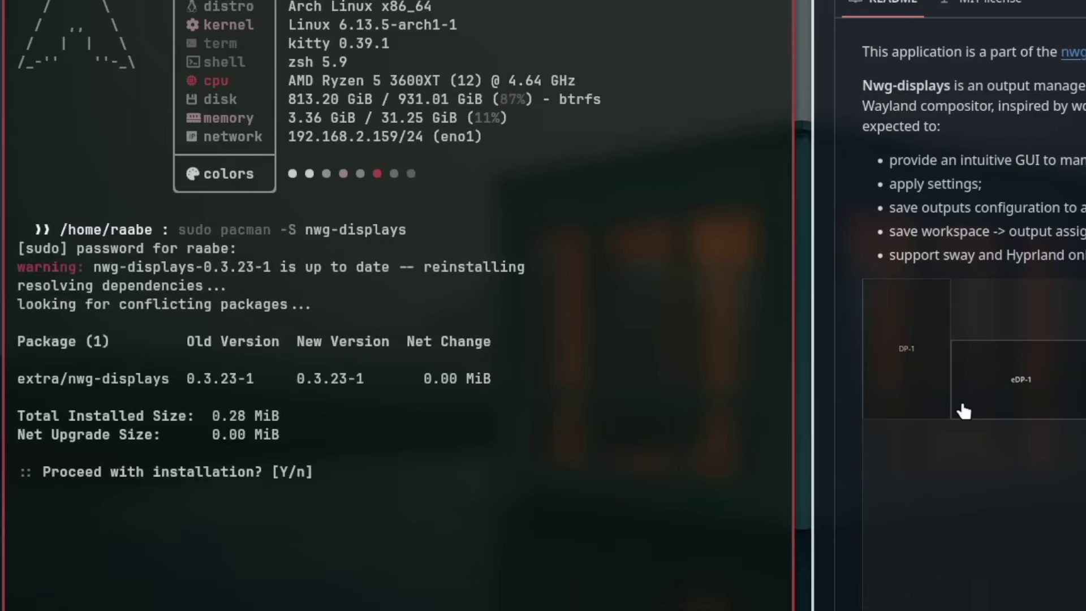
key(Return)
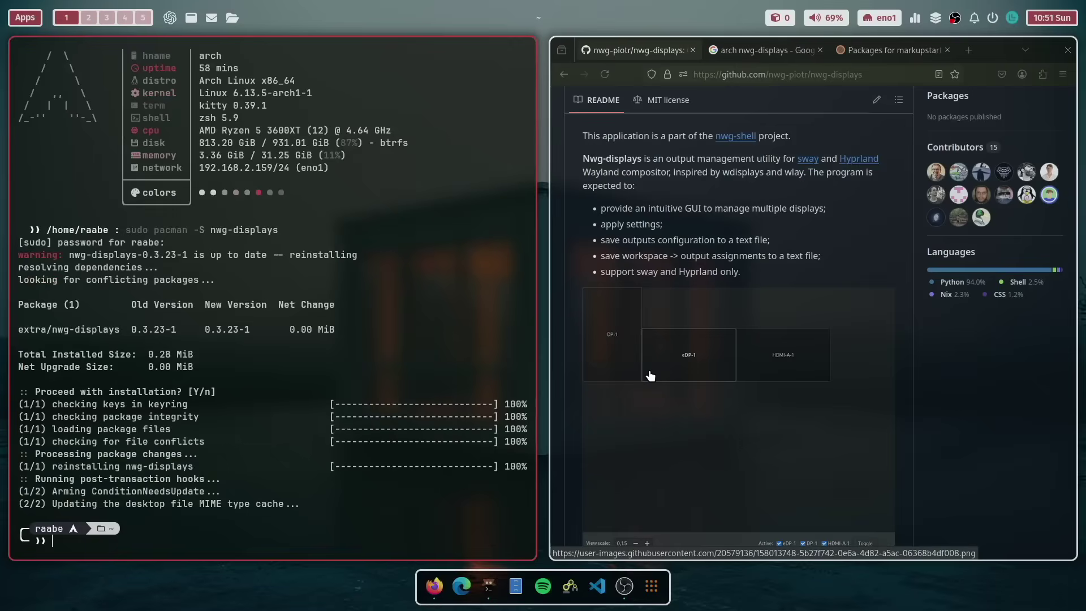
Step: Close the terminal and launch Displays Settings by searching 'dis' in the launcher
key(ctrl+d)
key(super)
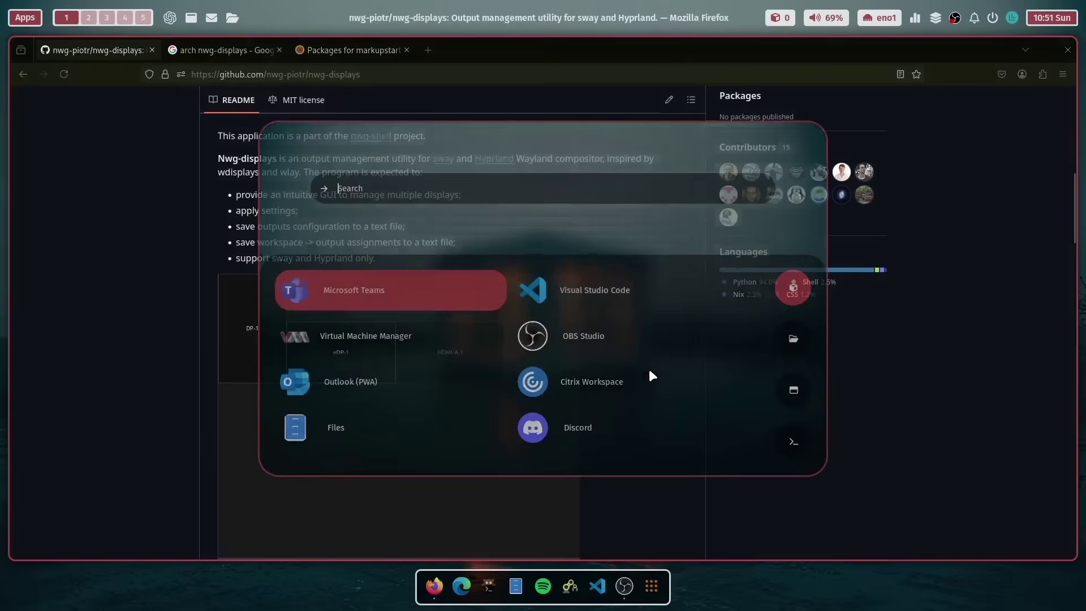
text(dis)
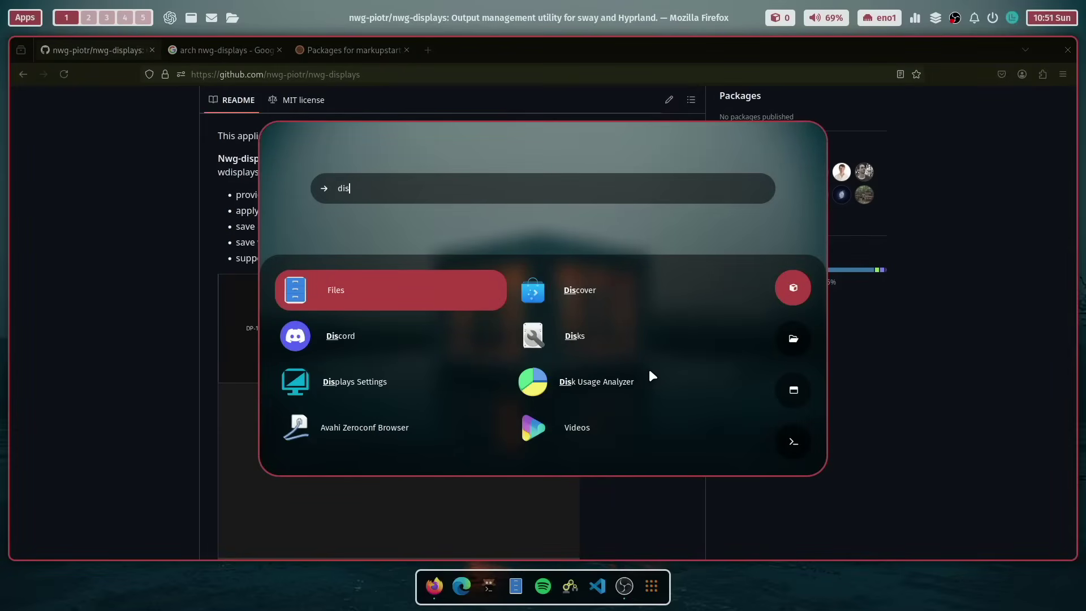
key(Down)
key(Down)
key(Return)
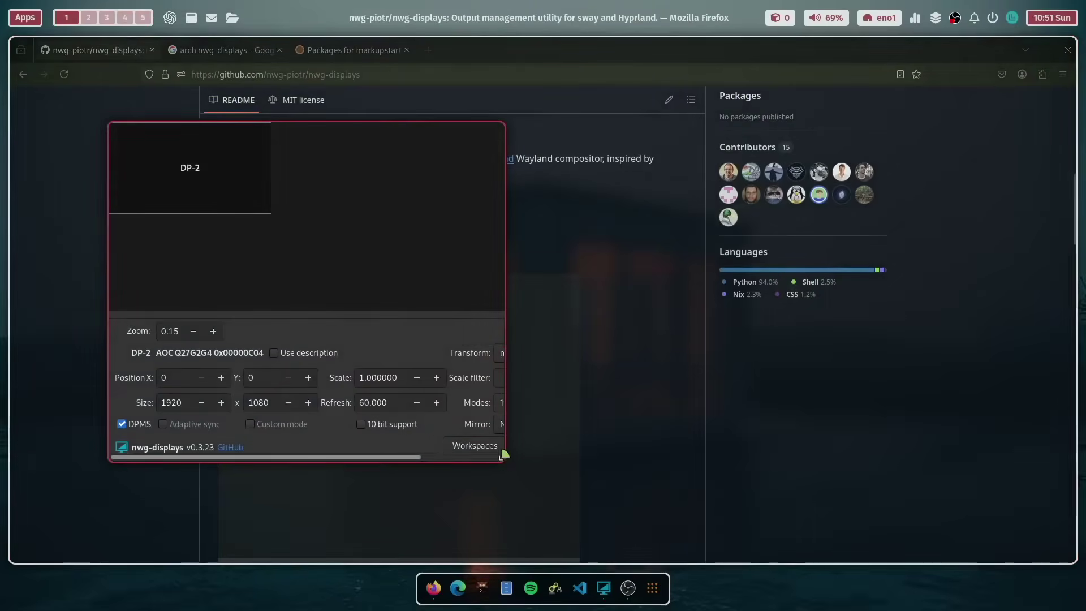
Step: Resize nwg-displays, apply and keep DP-2 at 1920x1080@60Hz, then close it
drag(502, 459, 380, 496)
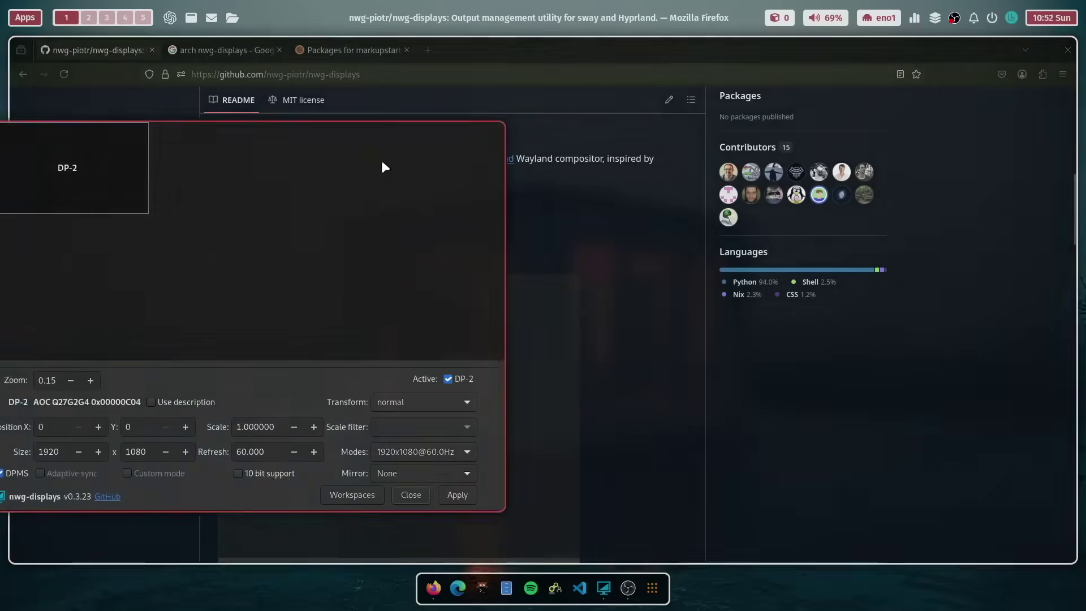
drag(381, 160, 582, 175)
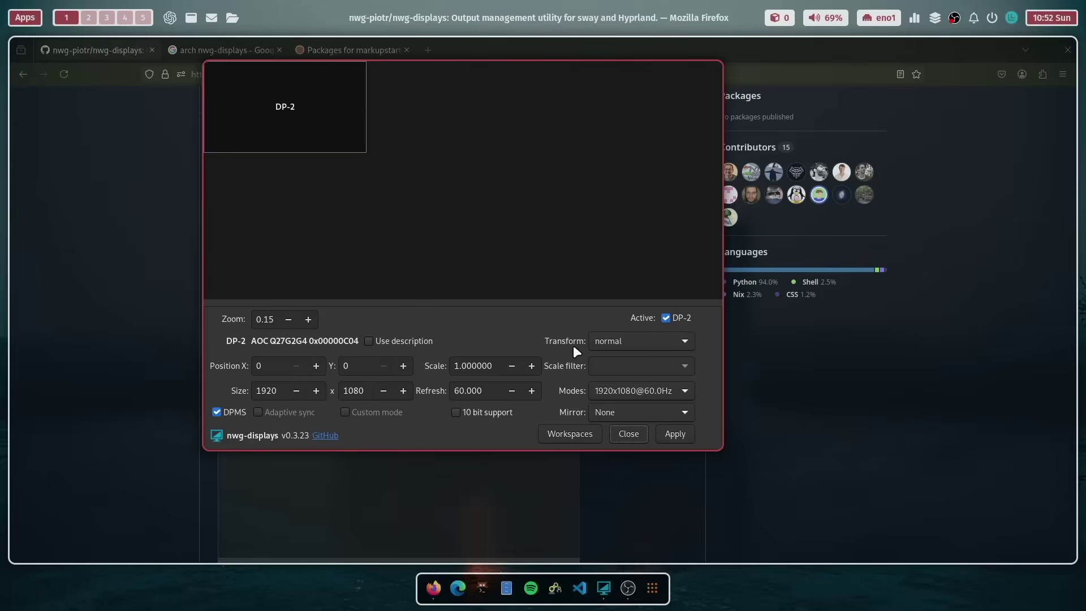
click(676, 433)
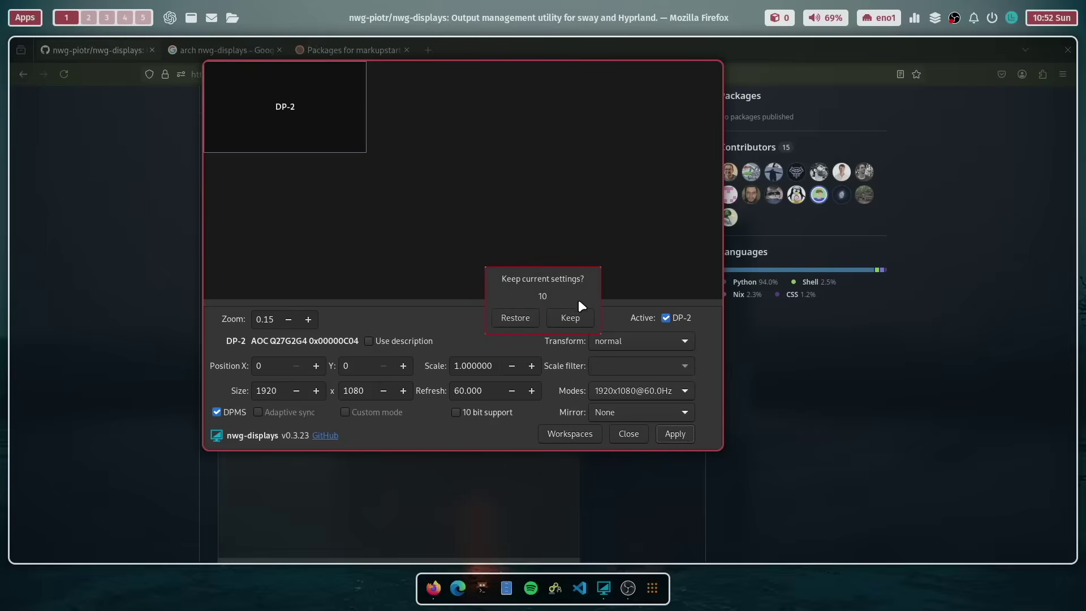
click(573, 314)
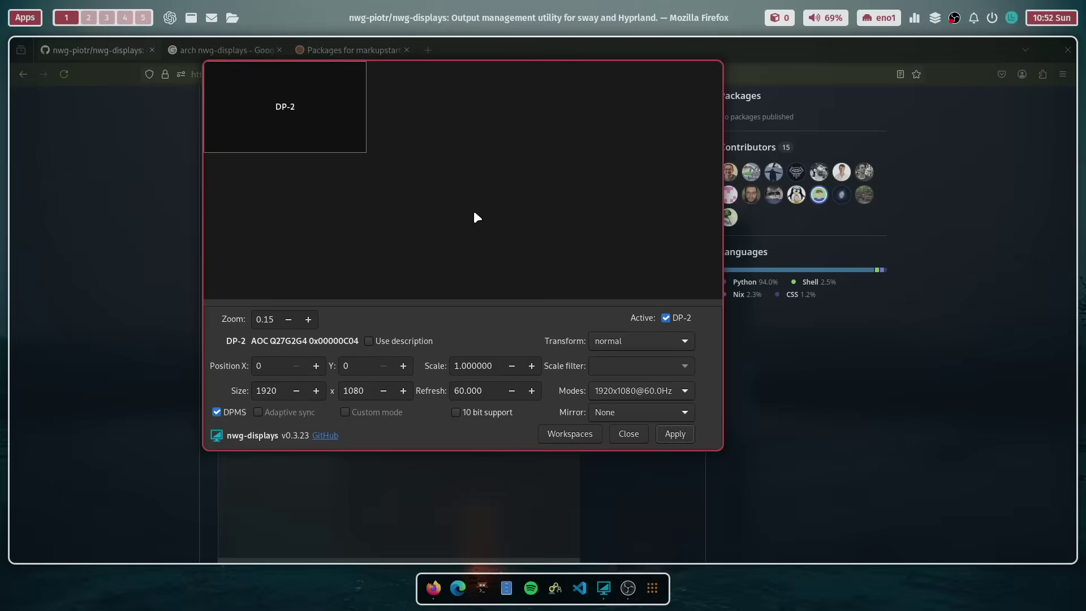
key(Escape)
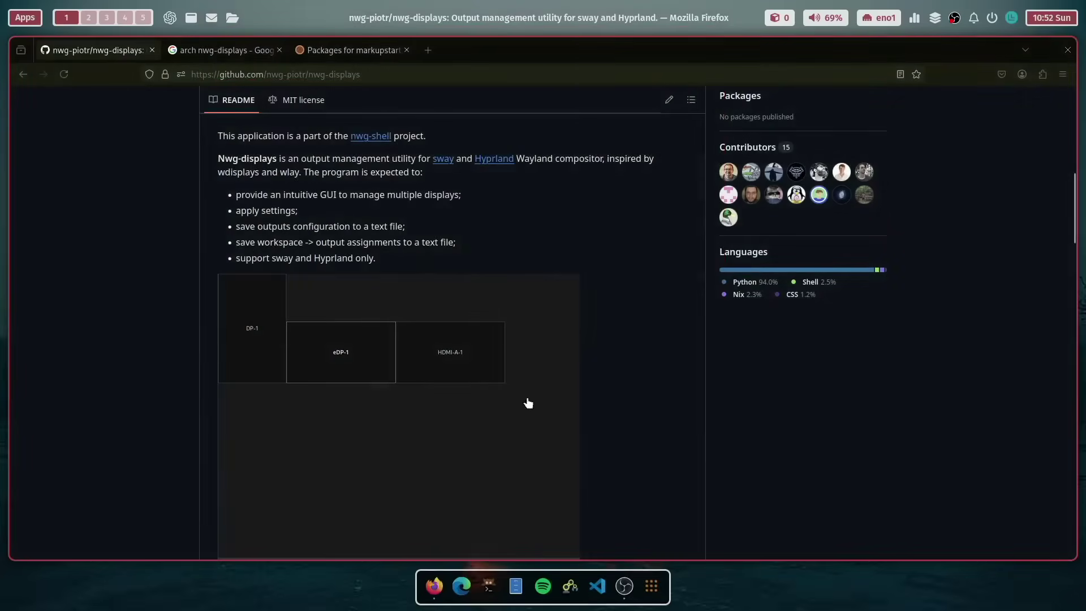
Step: In a new kitty terminal, change into .config/hypr and list its files
click(490, 585)
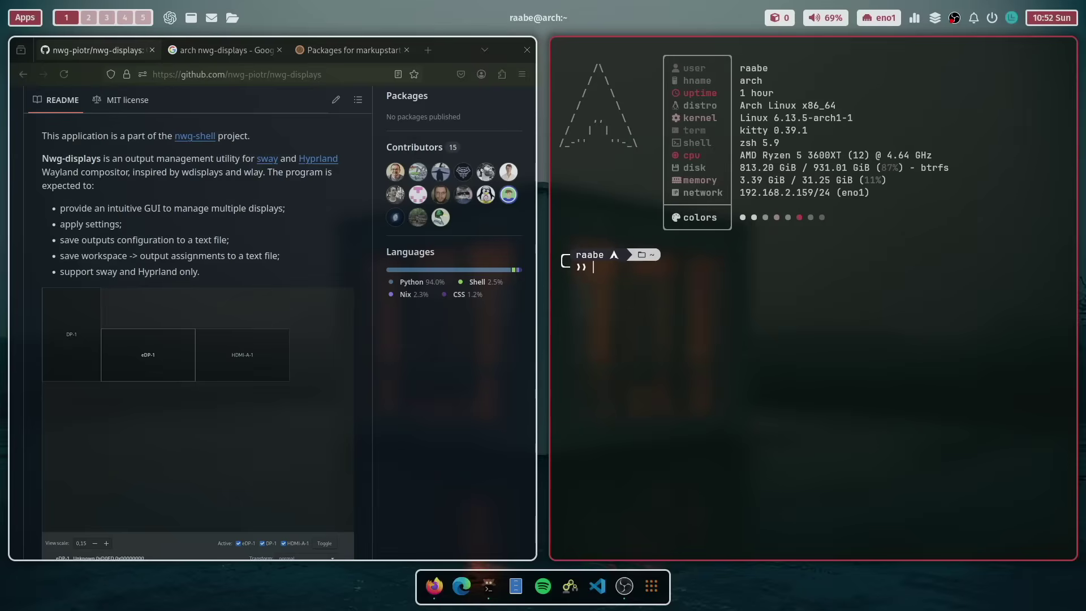
text(cd .config/com.ml4w.installer)
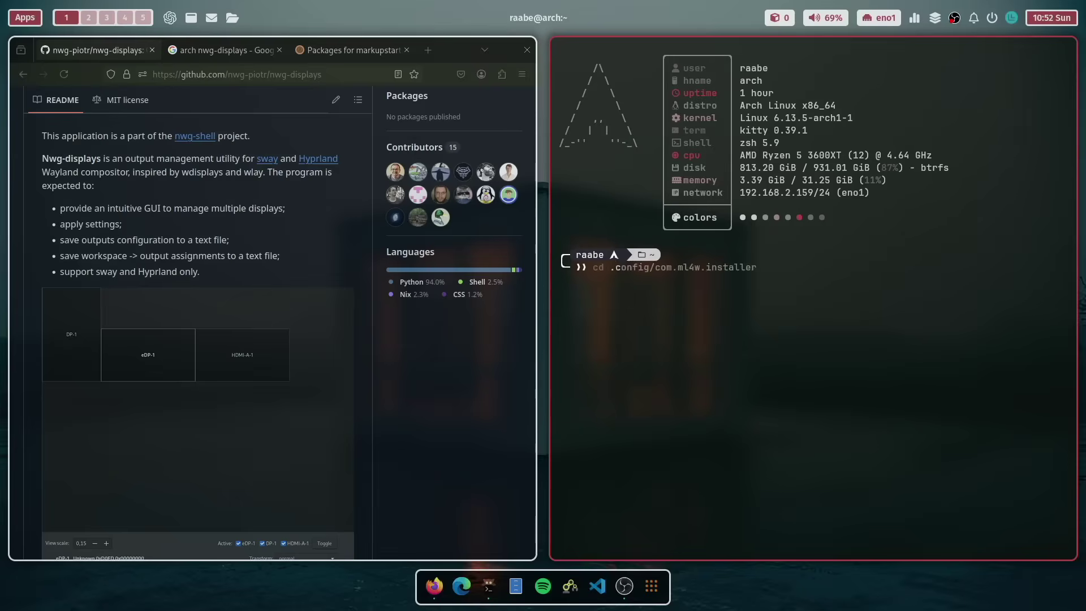
key(Right)
key(BackSpace)
key(BackSpace)
key(BackSpace)
key(BackSpace)
key(BackSpace)
key(BackSpace)
key(BackSpace)
key(BackSpace)
key(BackSpace)
key(BackSpace)
key(BackSpace)
key(BackSpace)
key(BackSpace)
key(BackSpace)
key(BackSpace)
key(BackSpace)
key(BackSpace)
key(BackSpace)
text(hypr/)
key(Return)
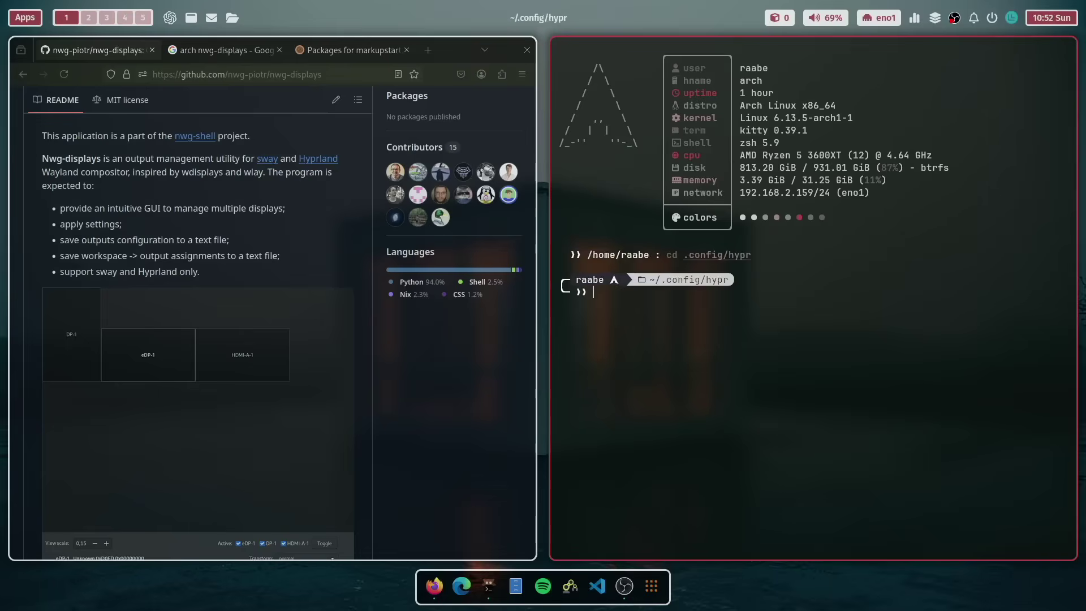
text(ls)
key(Return)
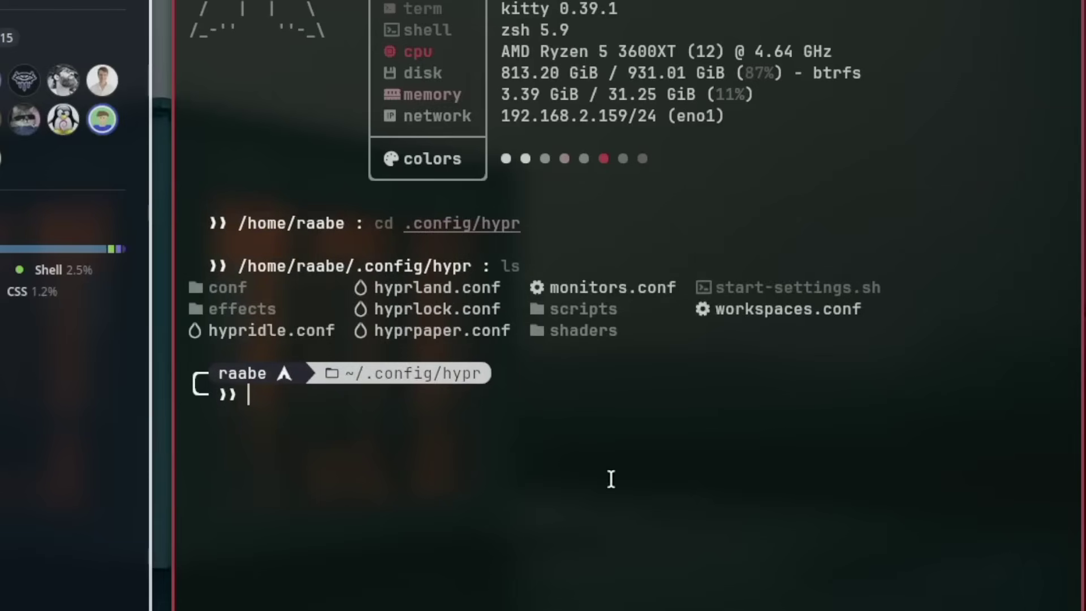
Step: Print monitors.conf to show its nwg-displays DP-2 monitor line
text(cat mono)
key(BackSpace)
text(it)
key(Tab)
key(Return)
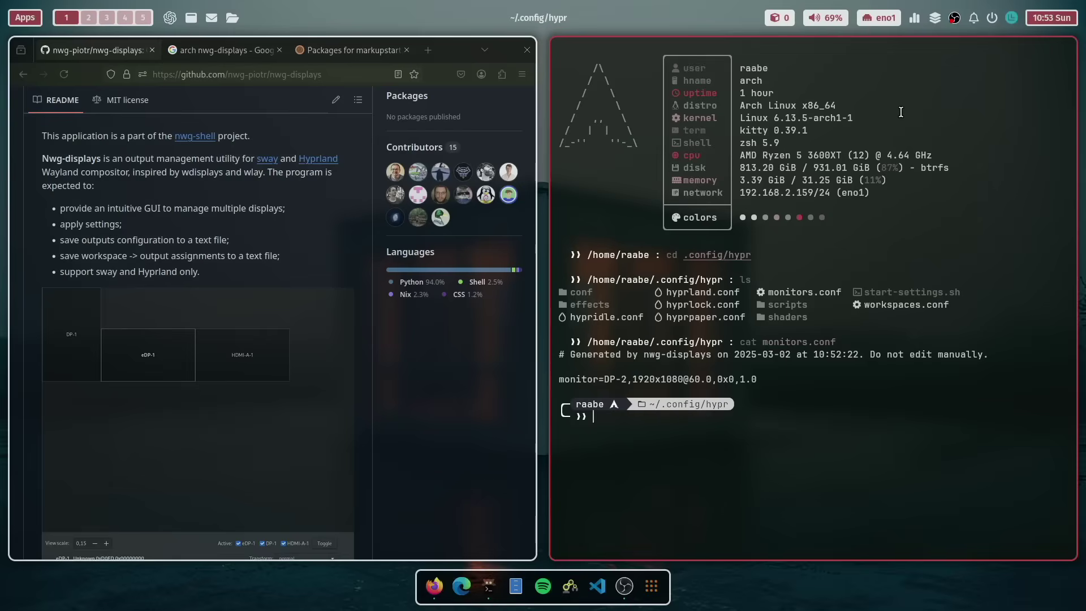
Step: In ML4W Settings' System tab, set the Monitors variation to nwg-displays.conf
click(1011, 18)
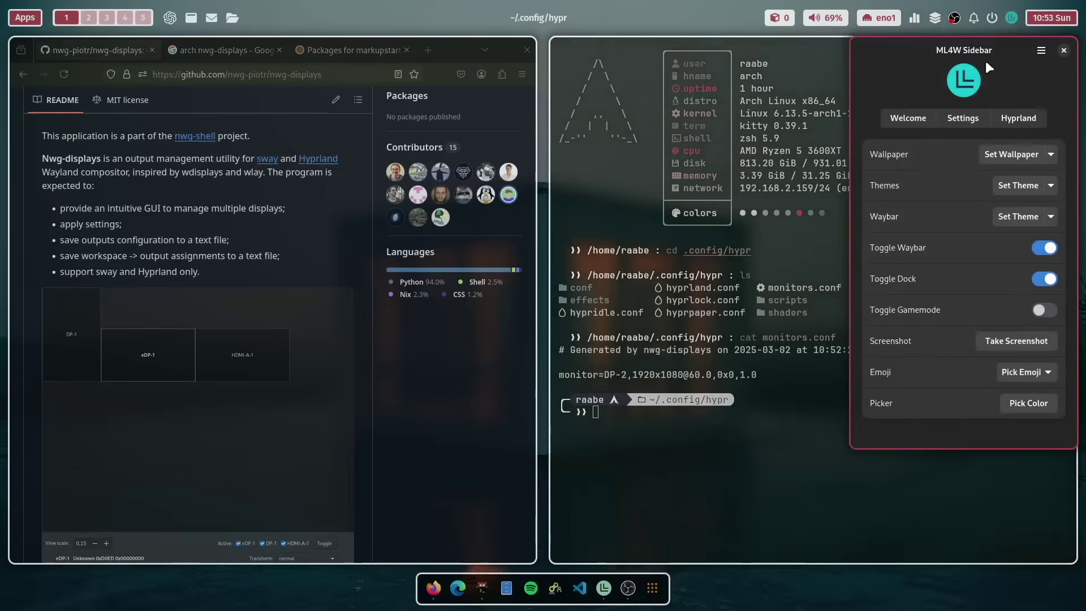
click(968, 118)
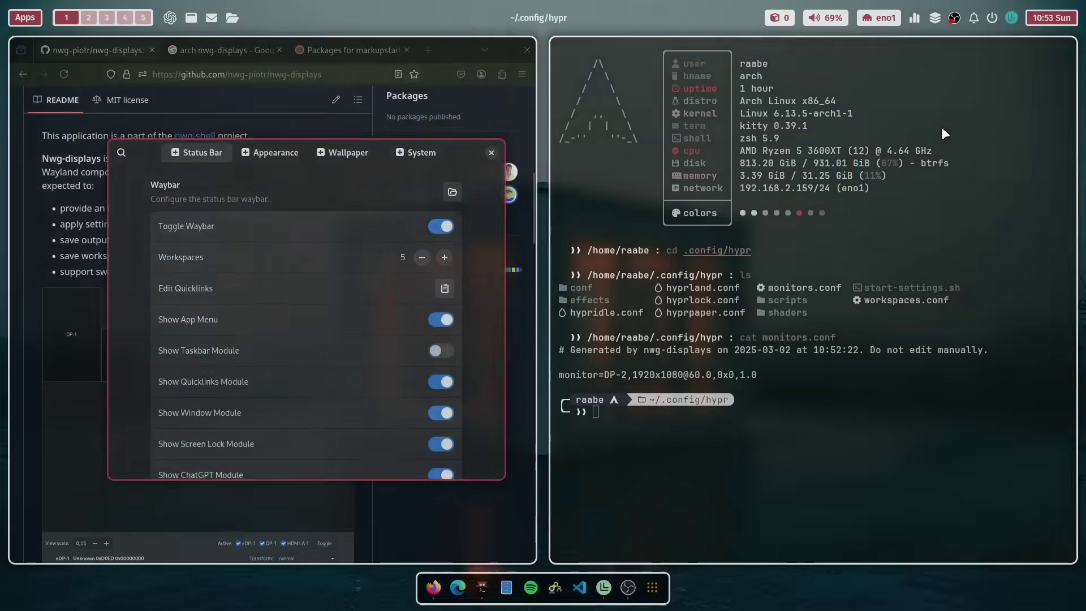
click(424, 138)
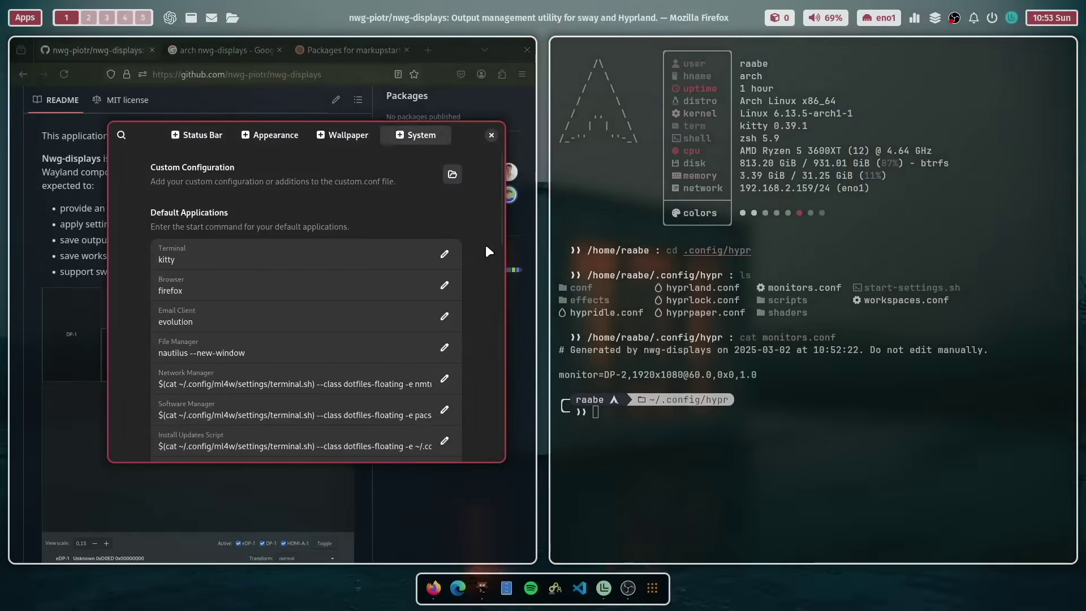
scroll(479, 247, down, 8)
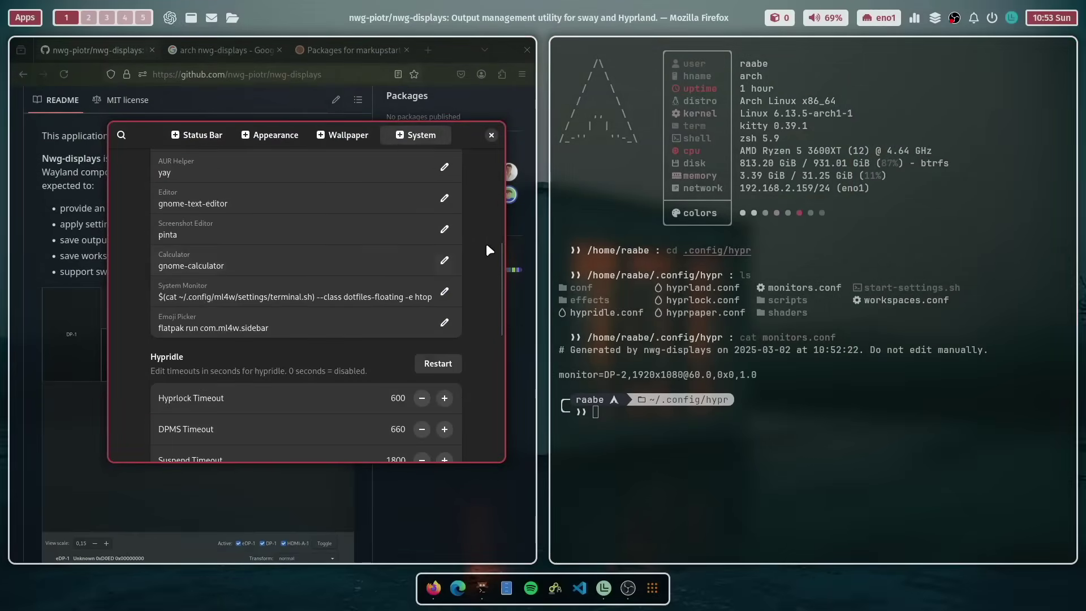
scroll(487, 245, down, 5)
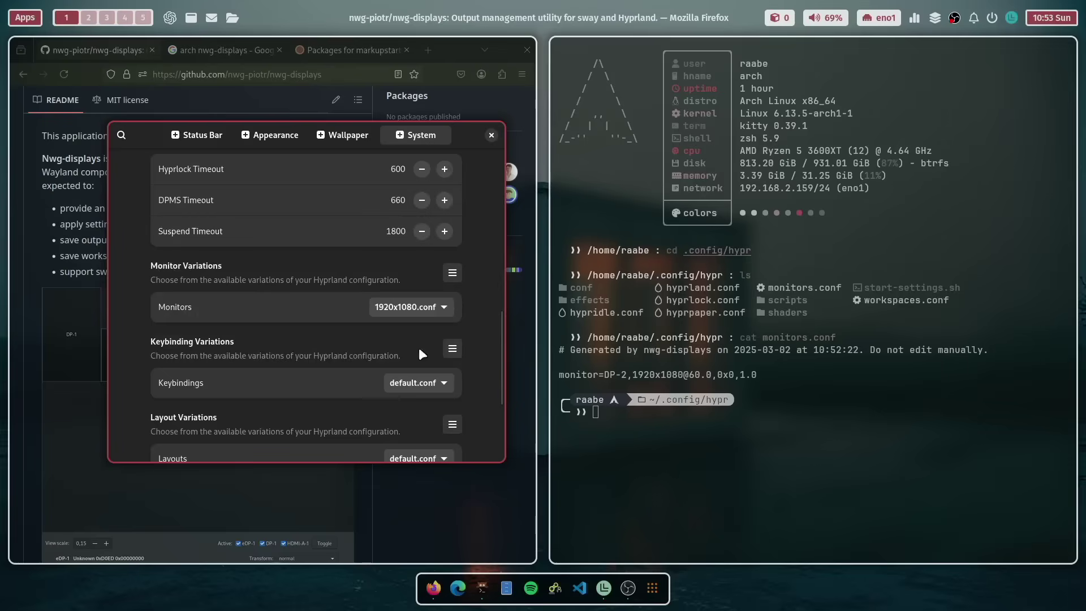
click(444, 307)
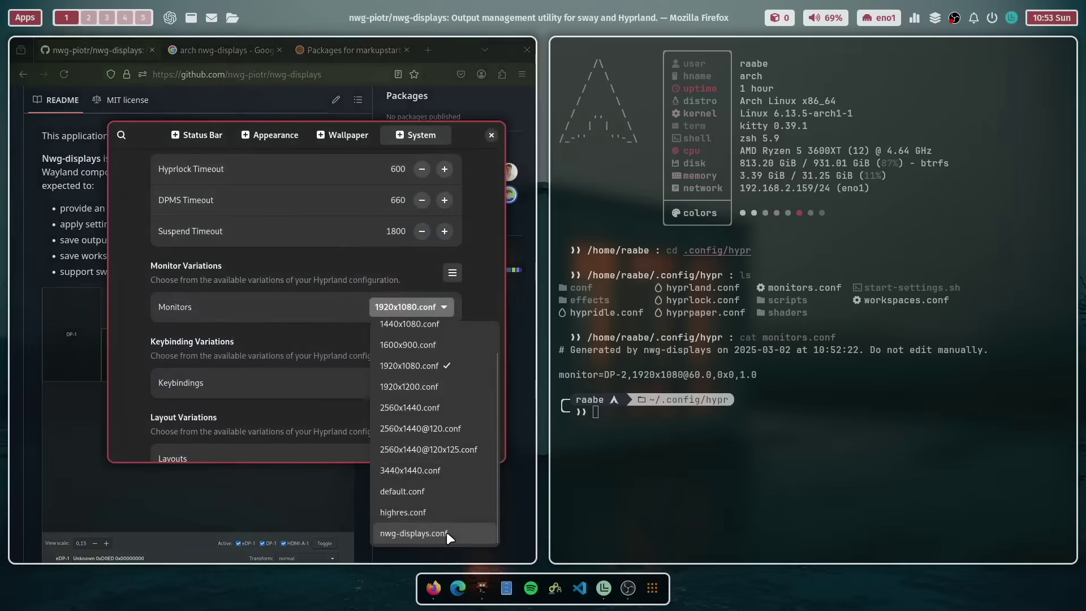
click(389, 581)
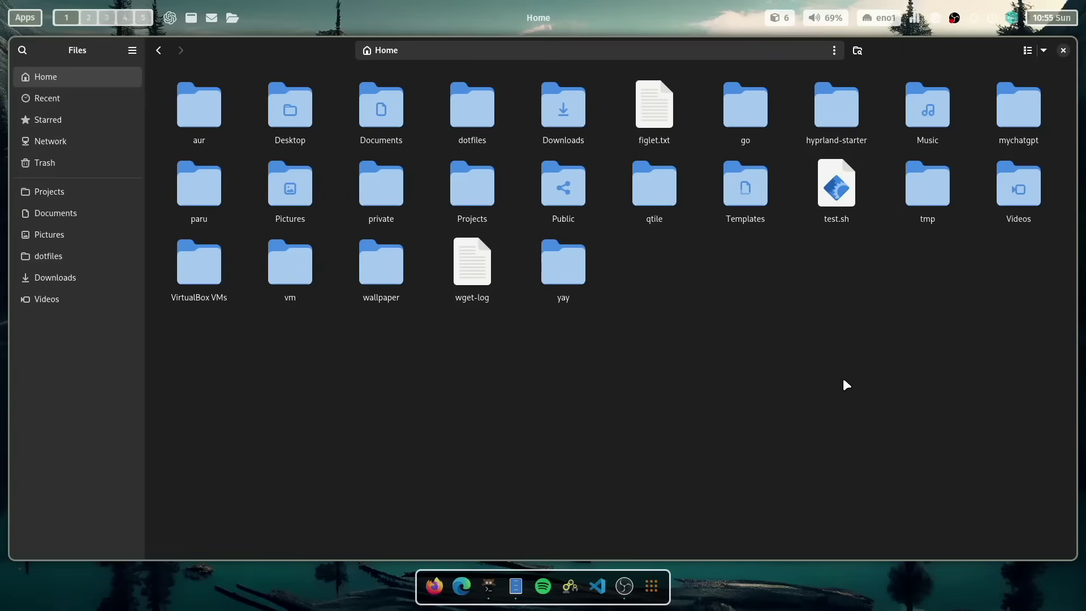
Step: Open two kitty terminals beside Files and move one terminal into the middle slot
key(super+Return)
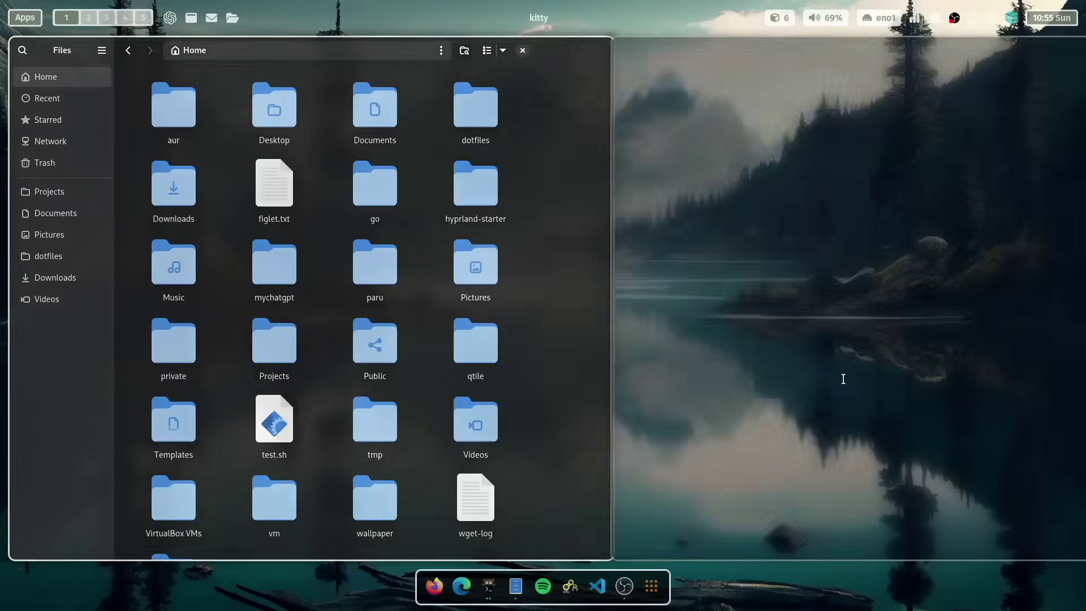
key(super+Return)
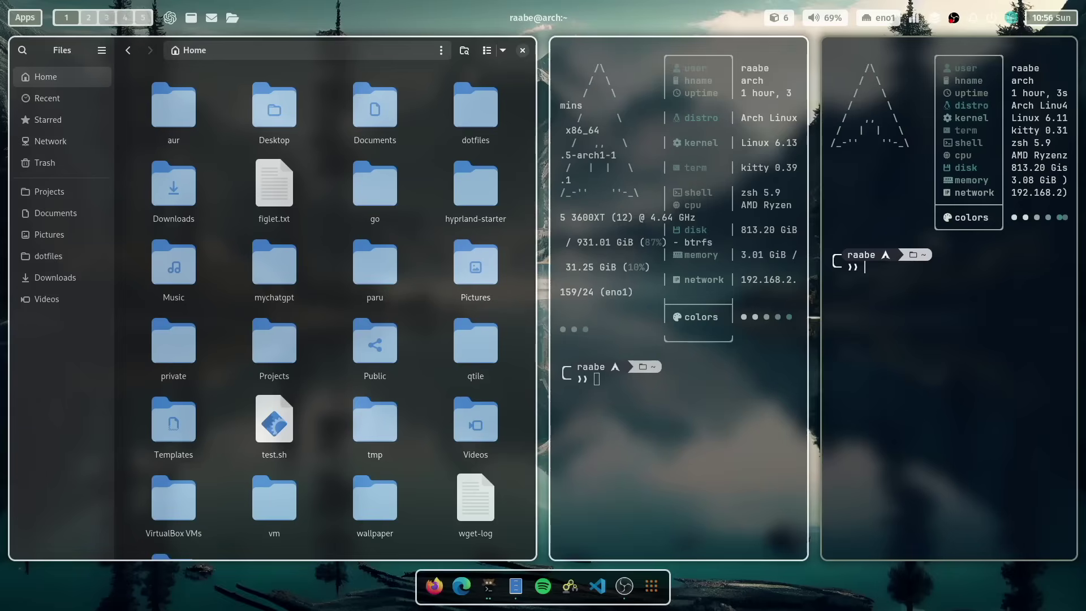
key(super+shift+Left)
key(super+shift+Left)
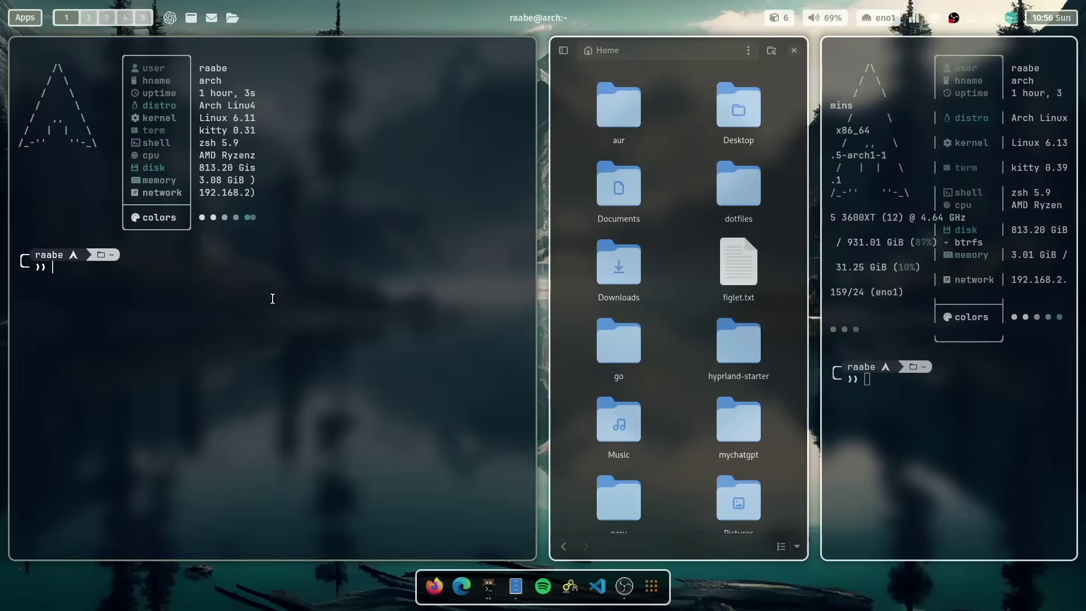
key(Return)
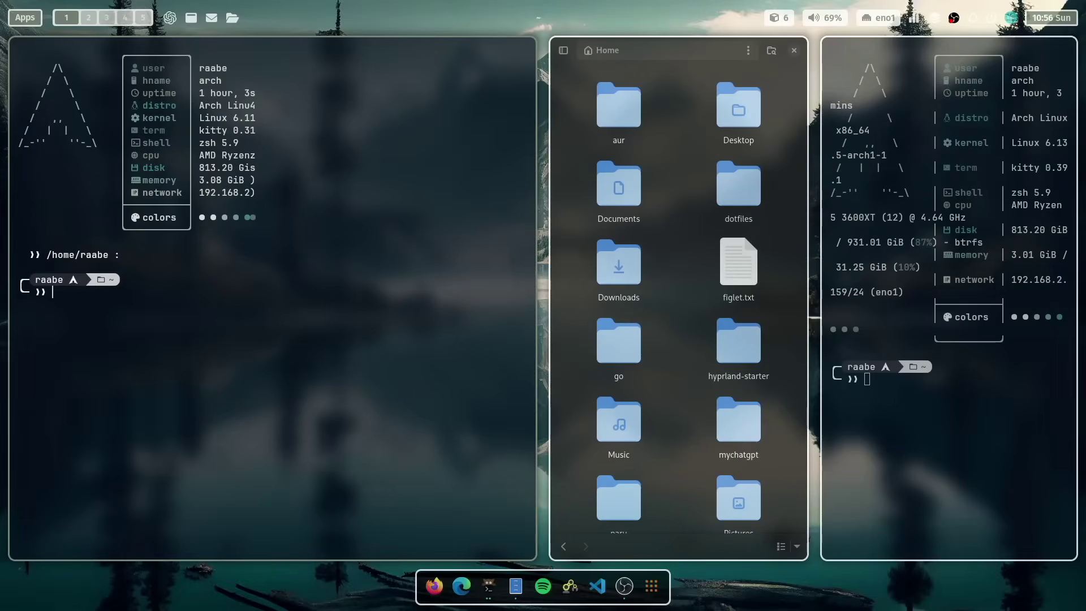
key(super+shift+Right)
key(super+shift+Right)
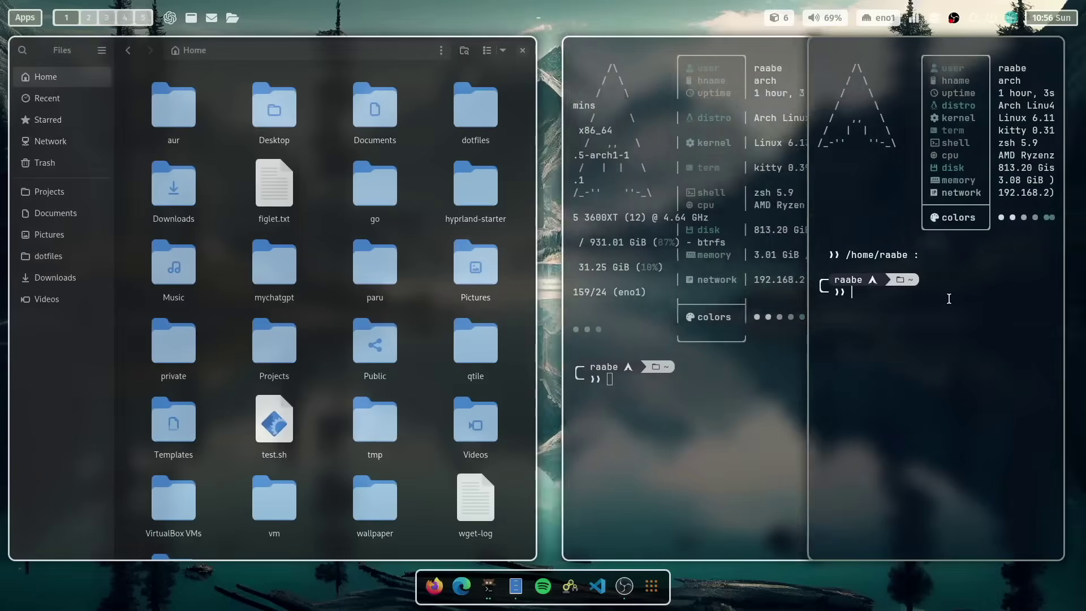
key(super+shift+Left)
key(super+shift+Left)
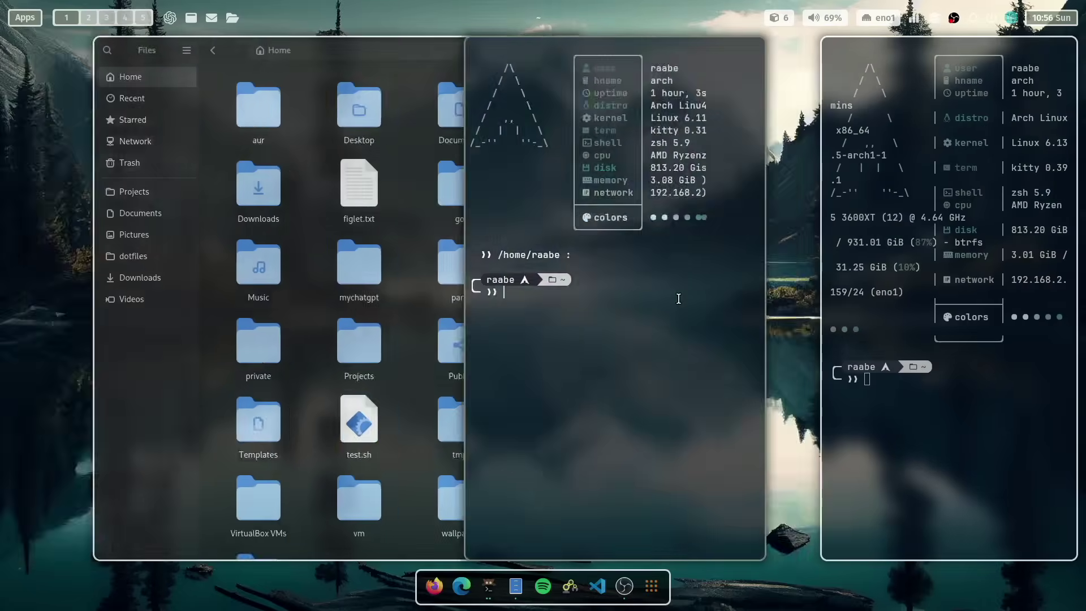
key(super+shift+Right)
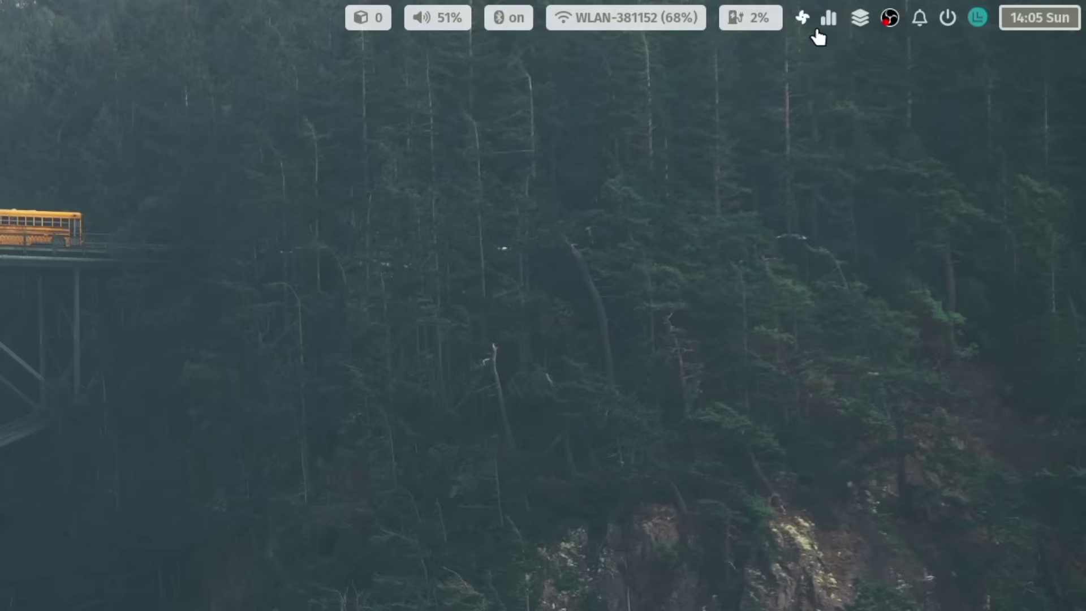
mouse_move(803, 23)
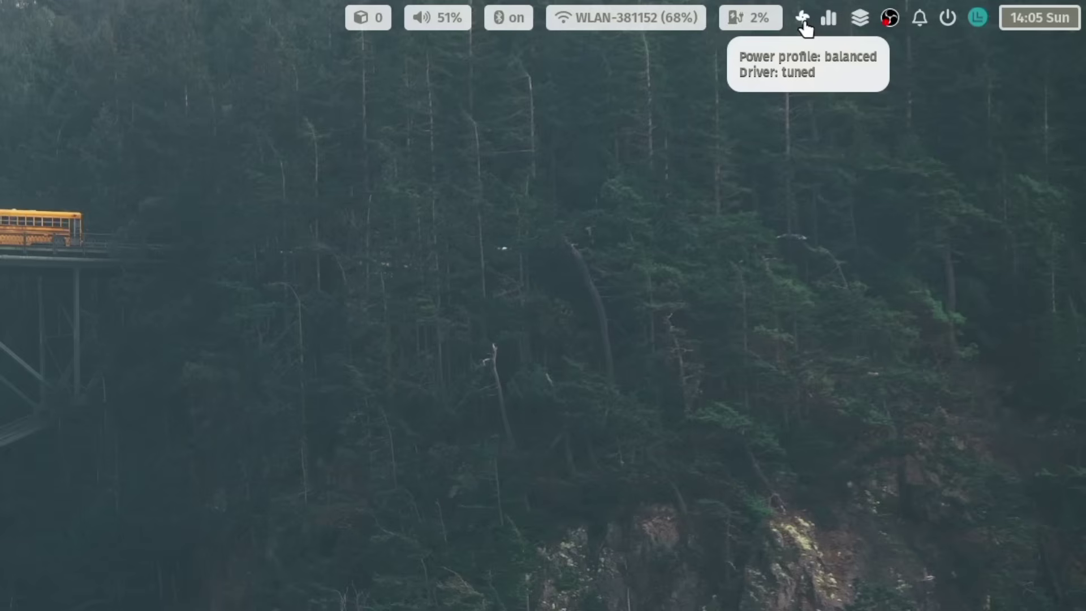
click(803, 18)
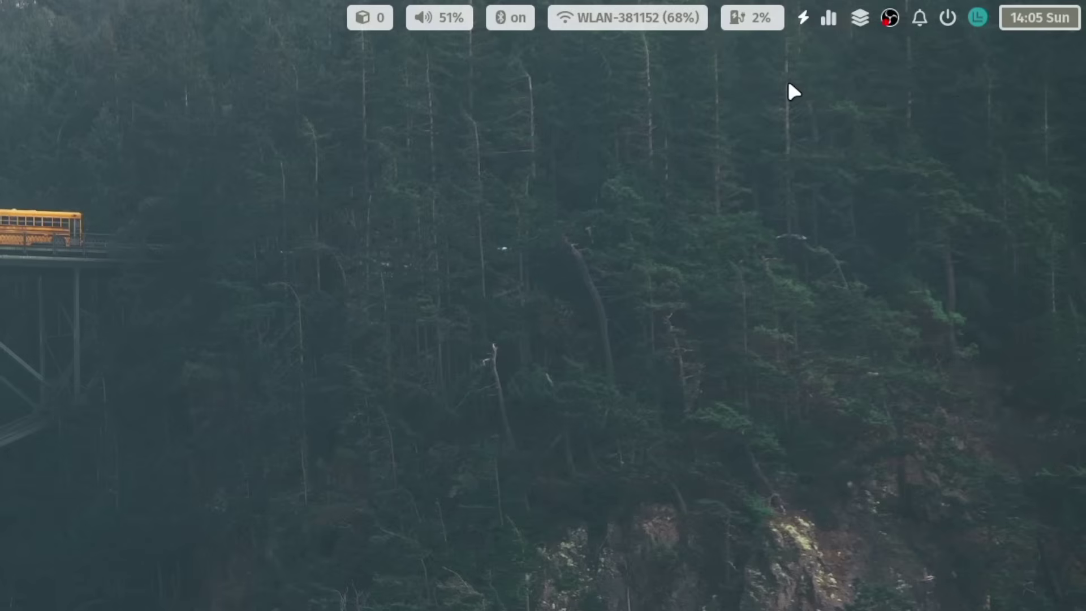
click(807, 28)
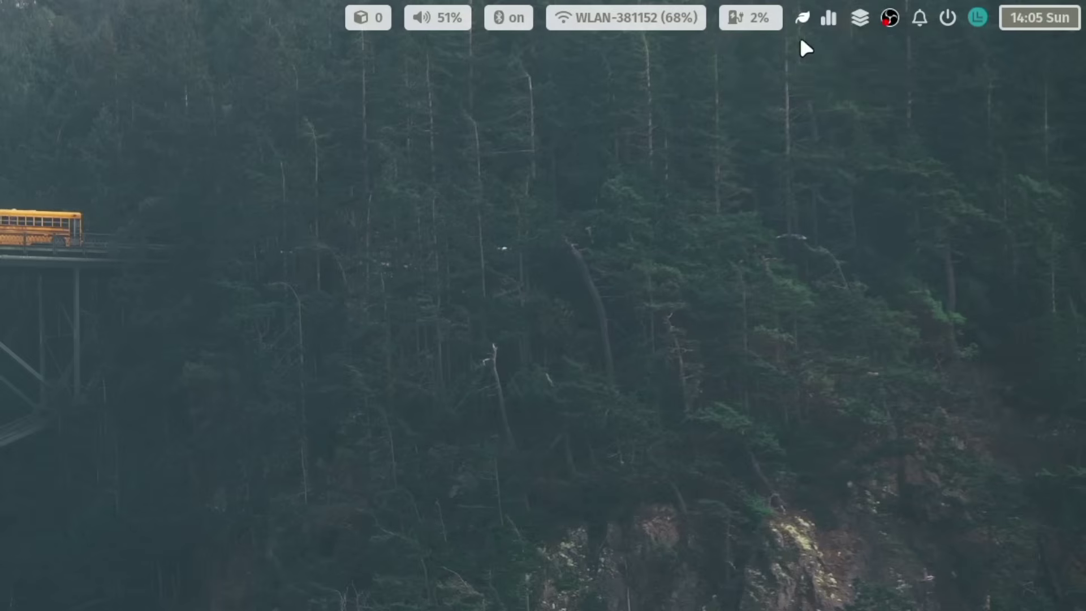
mouse_move(801, 25)
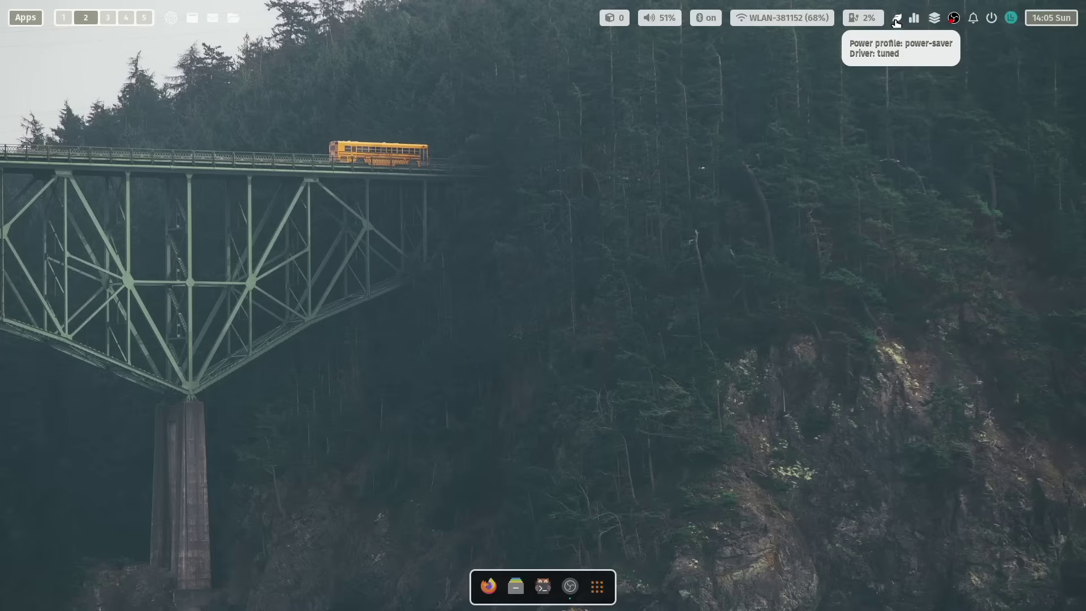
click(896, 20)
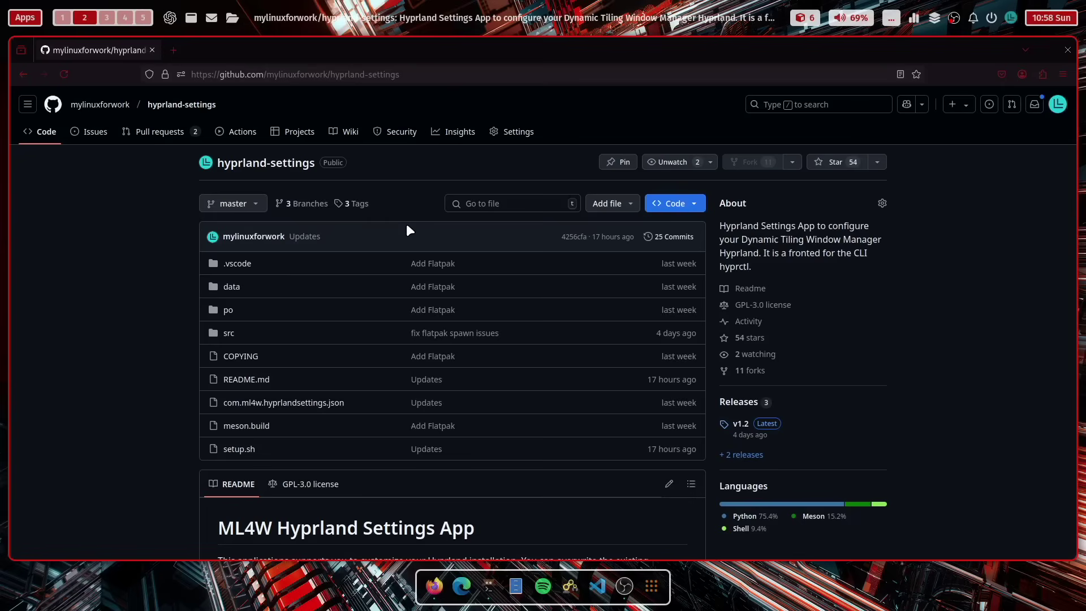
Step: Scroll the hyprland-settings README past the screenshot to Requirements and the curl/flatpak Installation commands
scroll(415, 224, down, 5)
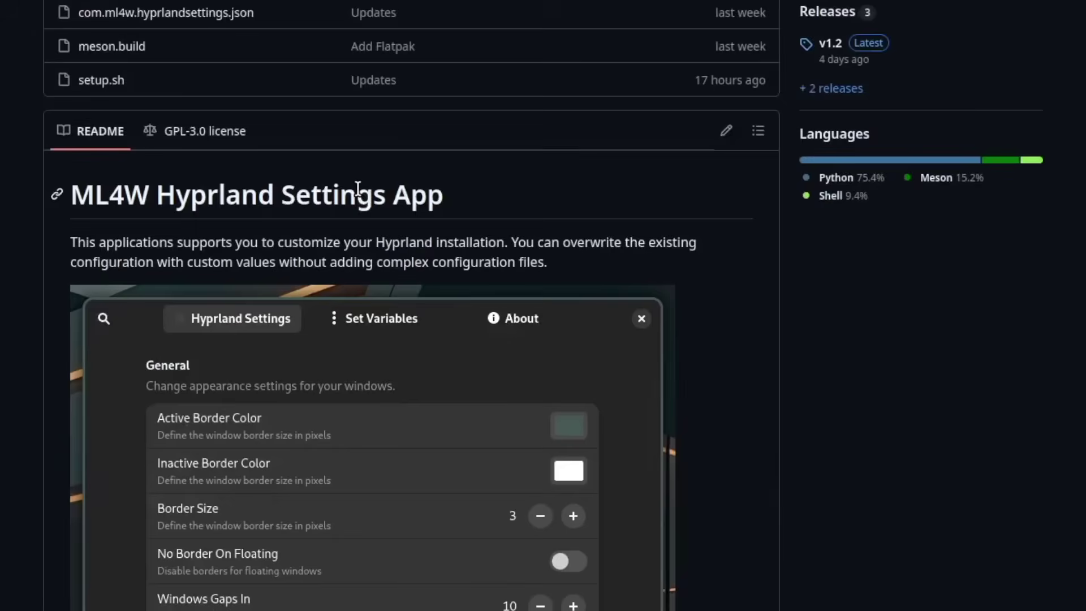
scroll(357, 189, down, 4)
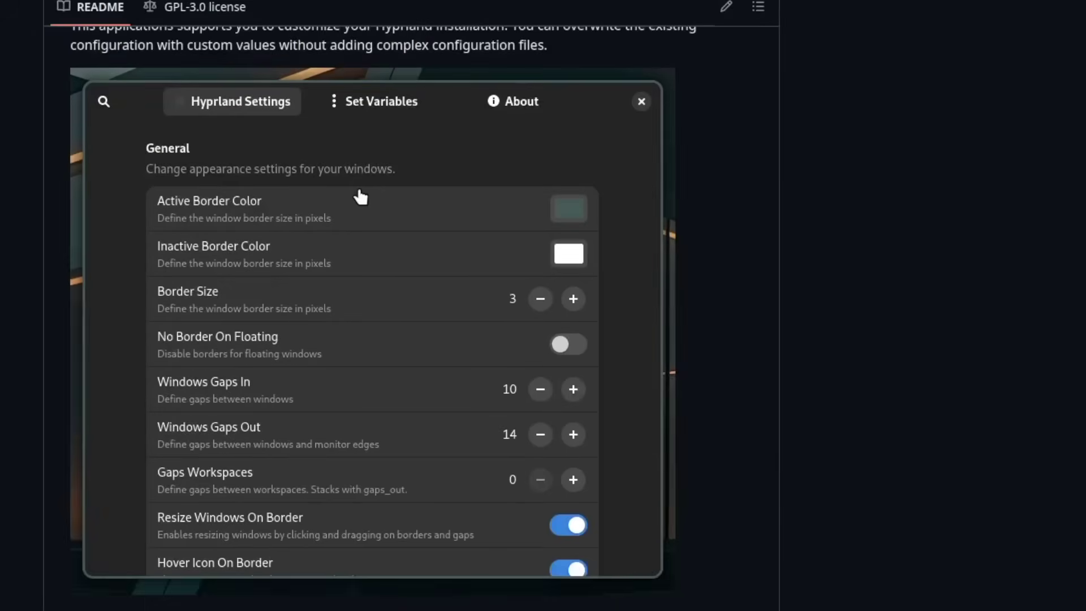
scroll(451, 155, down, 6)
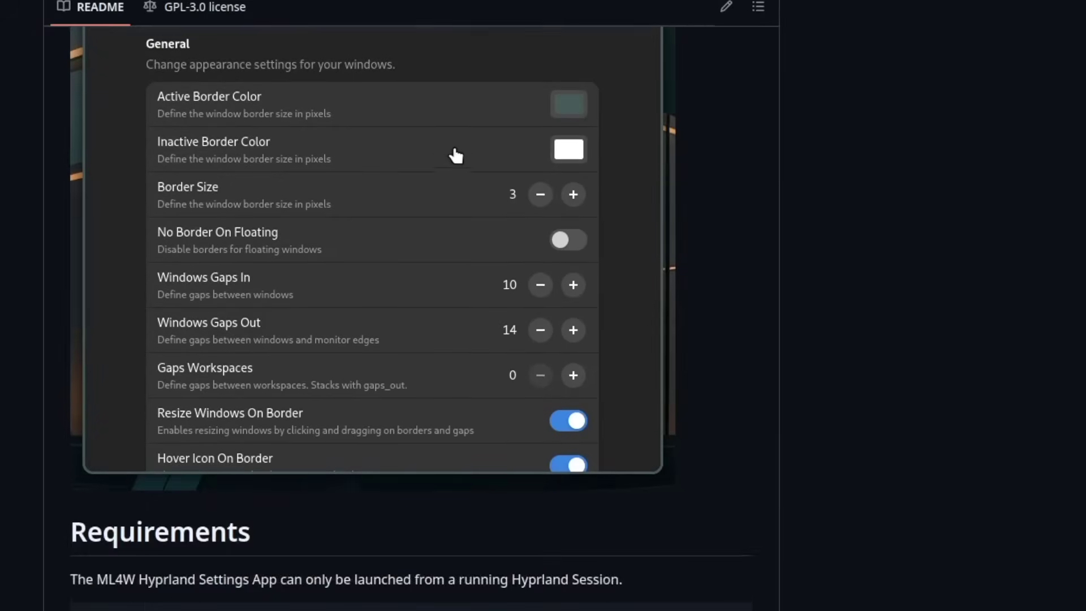
scroll(454, 155, down, 4)
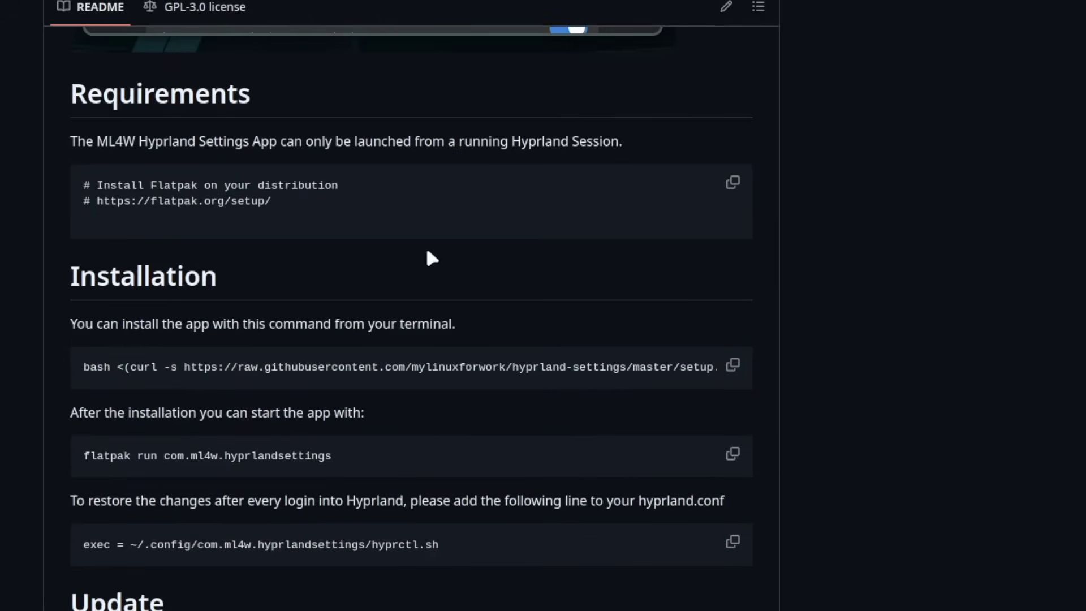
scroll(426, 254, down, 2)
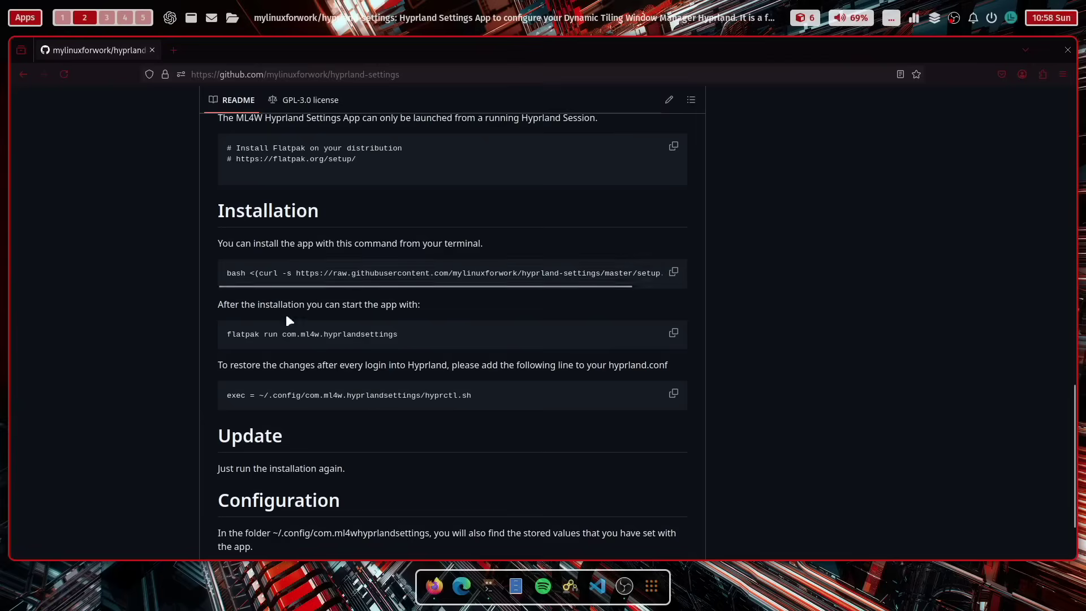
Step: Launch ML4W Hyprland Setting App from the launcher by searching 'hy'
key(super+ctrl+Return)
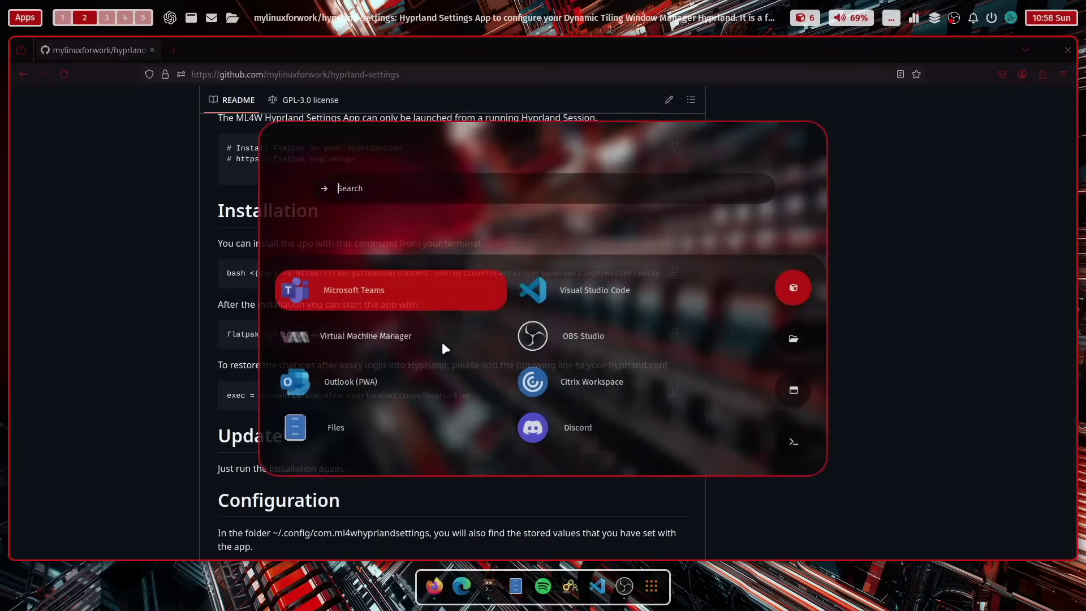
text(hy)
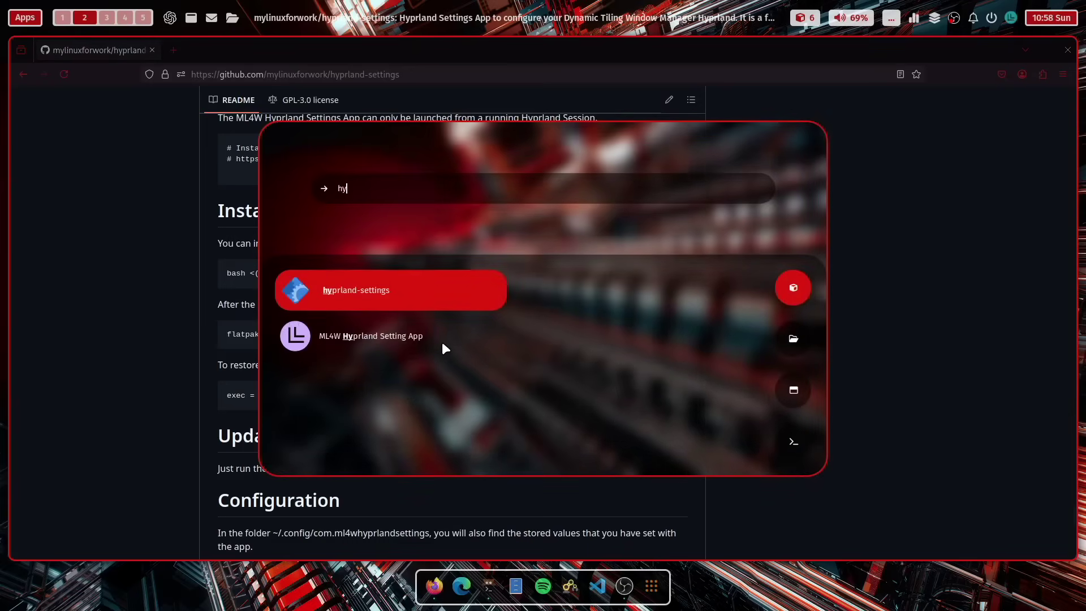
key(Down)
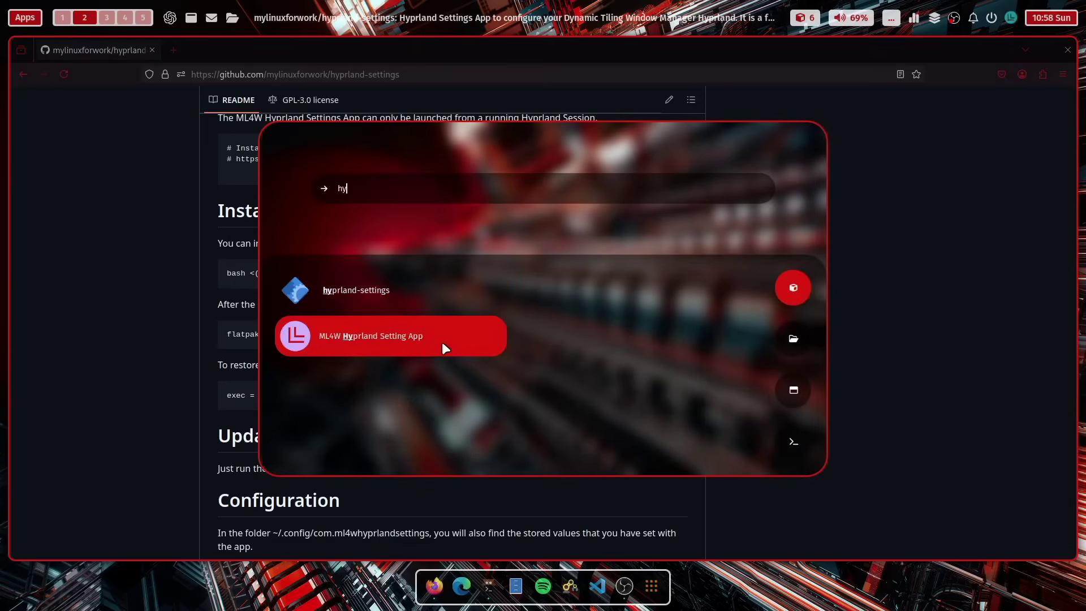
click(442, 342)
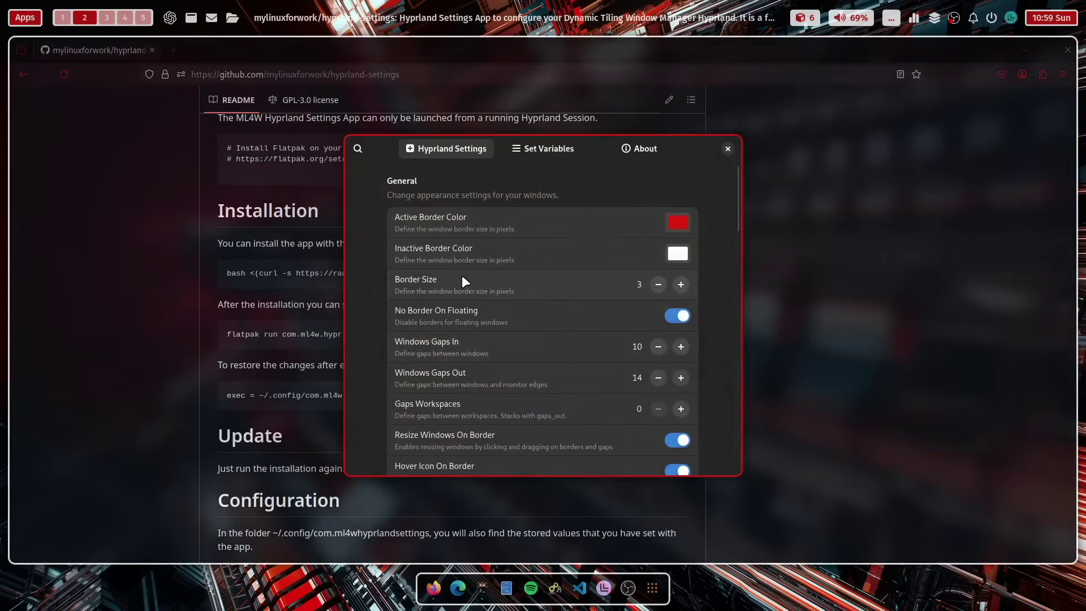
Step: Lower the Border Size from 3 to 0
click(659, 284)
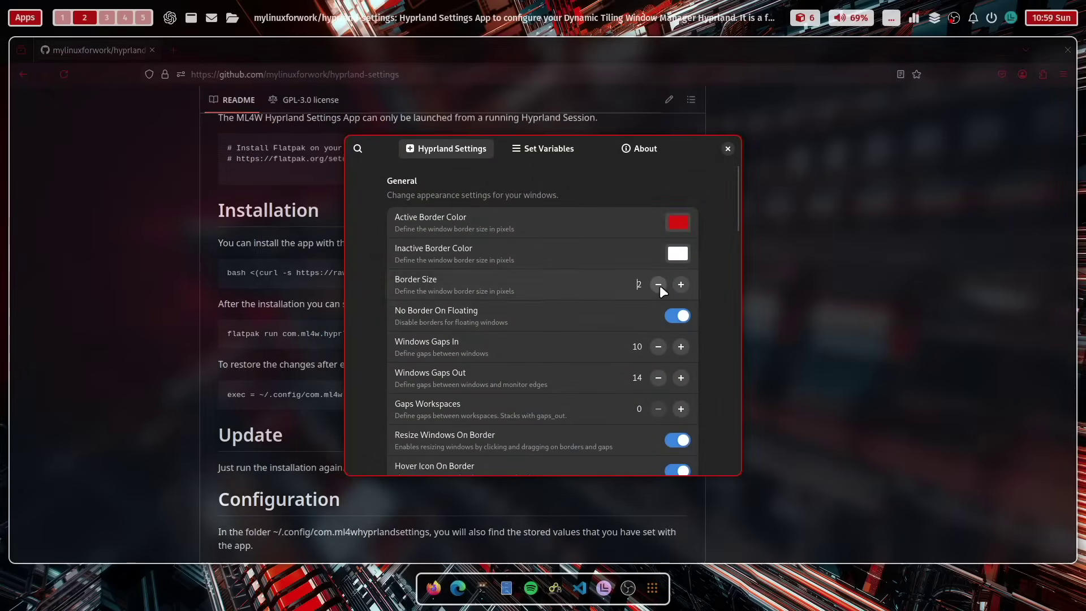
click(658, 285)
click(659, 284)
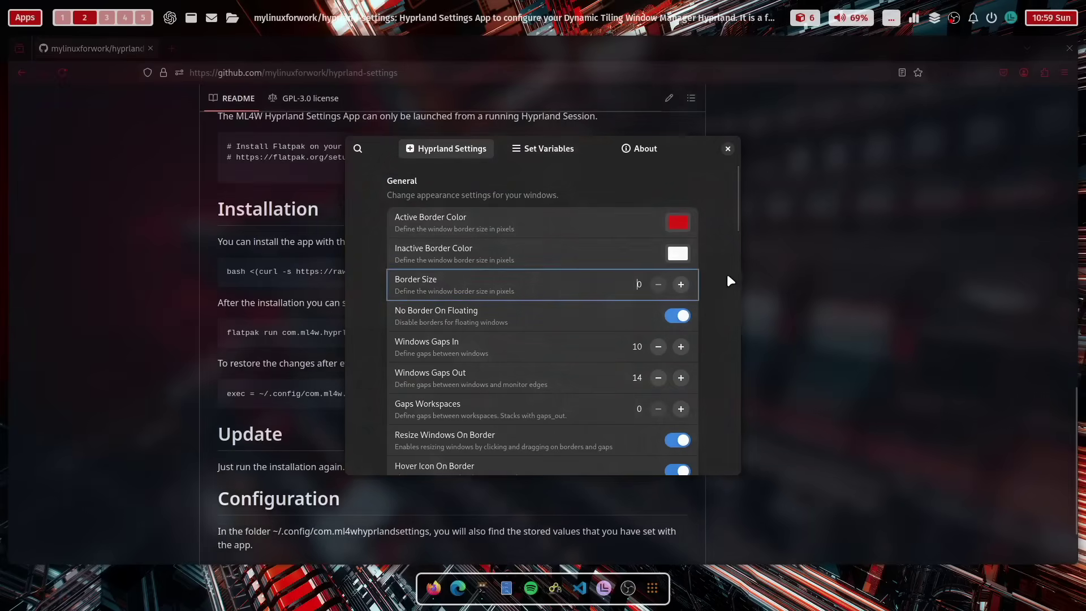
Step: In the Decoration section, reduce Window Active Opacity from 10 to 8
scroll(725, 271, down, 3)
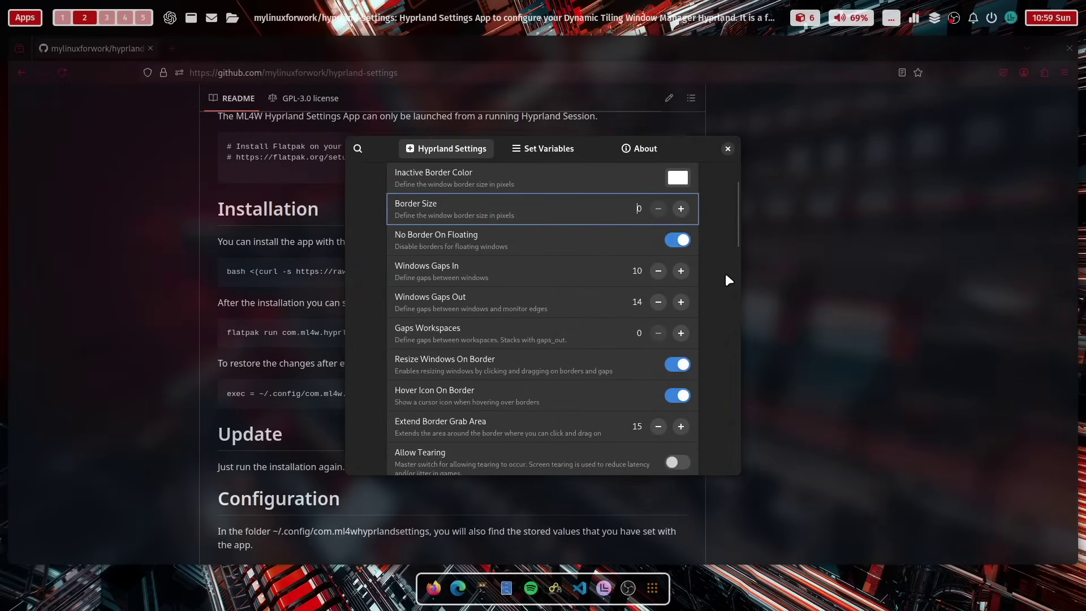
scroll(725, 273, up, 1)
scroll(724, 275, up, 1)
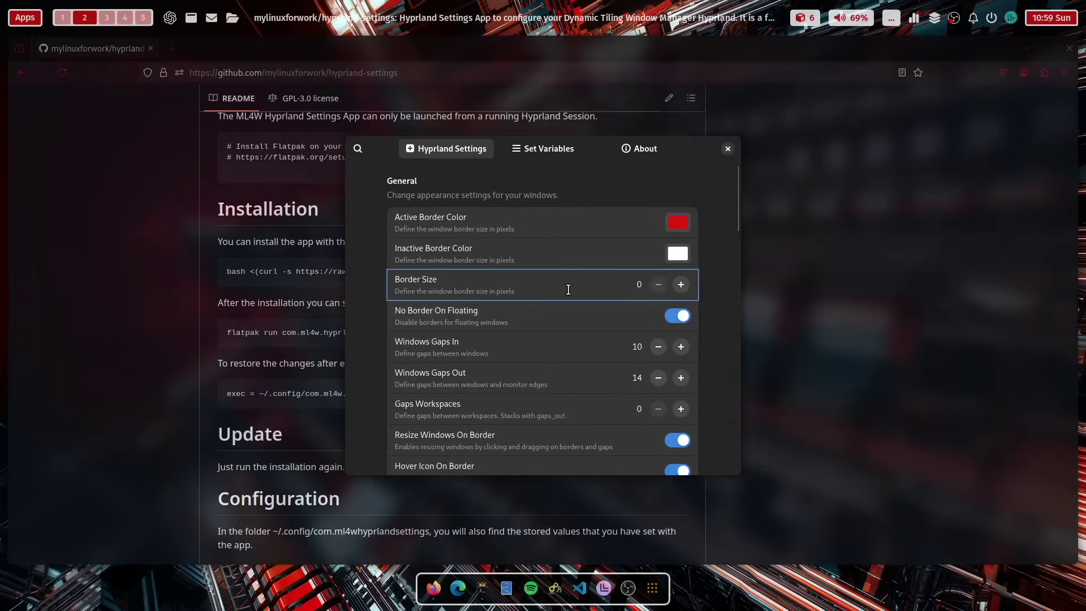
scroll(572, 289, down, 2)
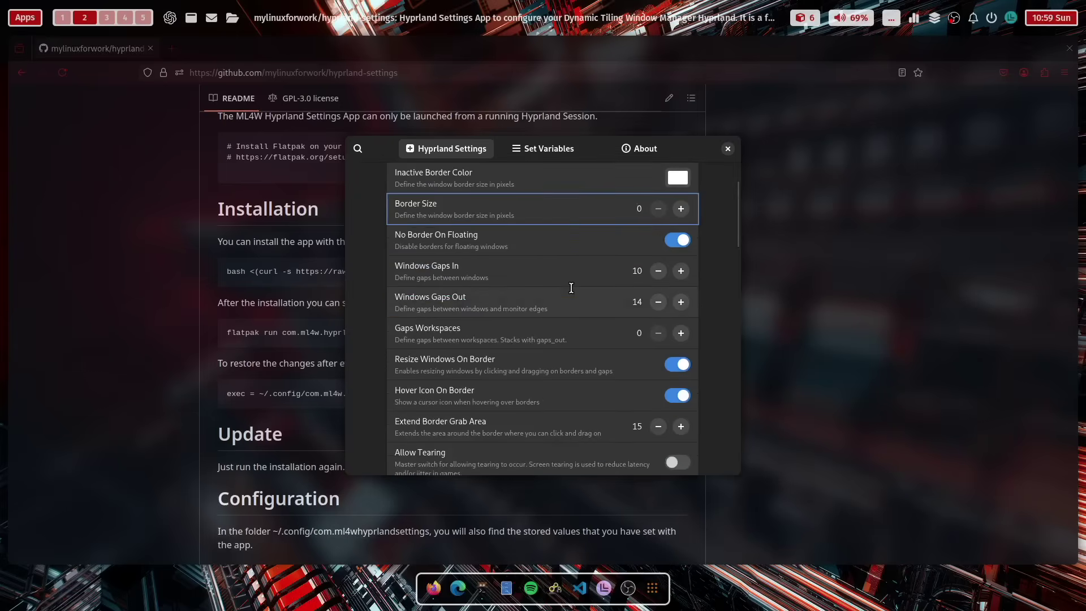
scroll(572, 286, down, 3)
scroll(572, 286, down, 4)
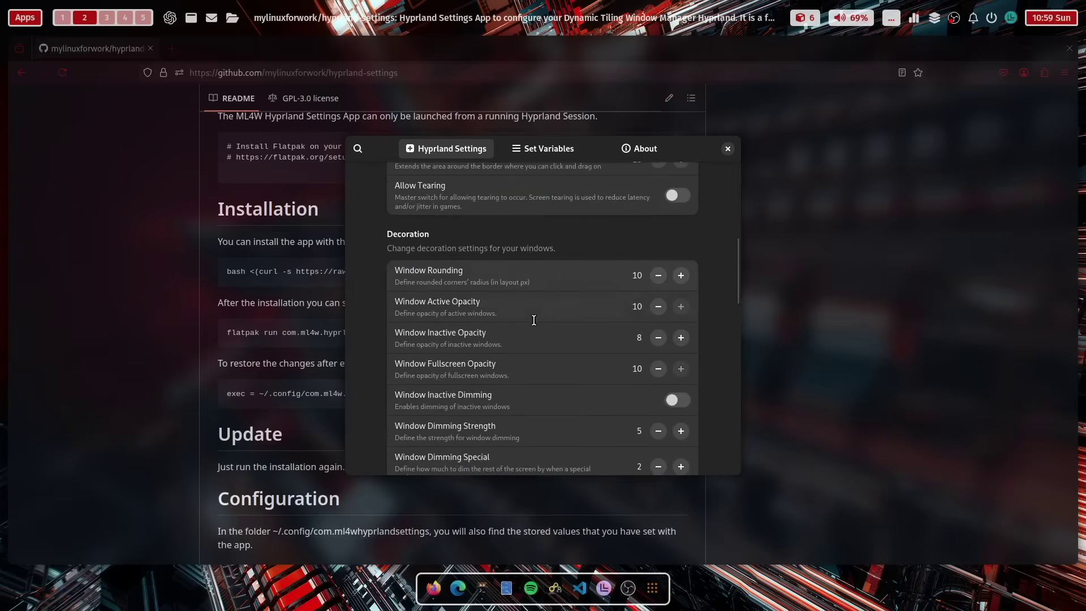
click(658, 306)
click(659, 306)
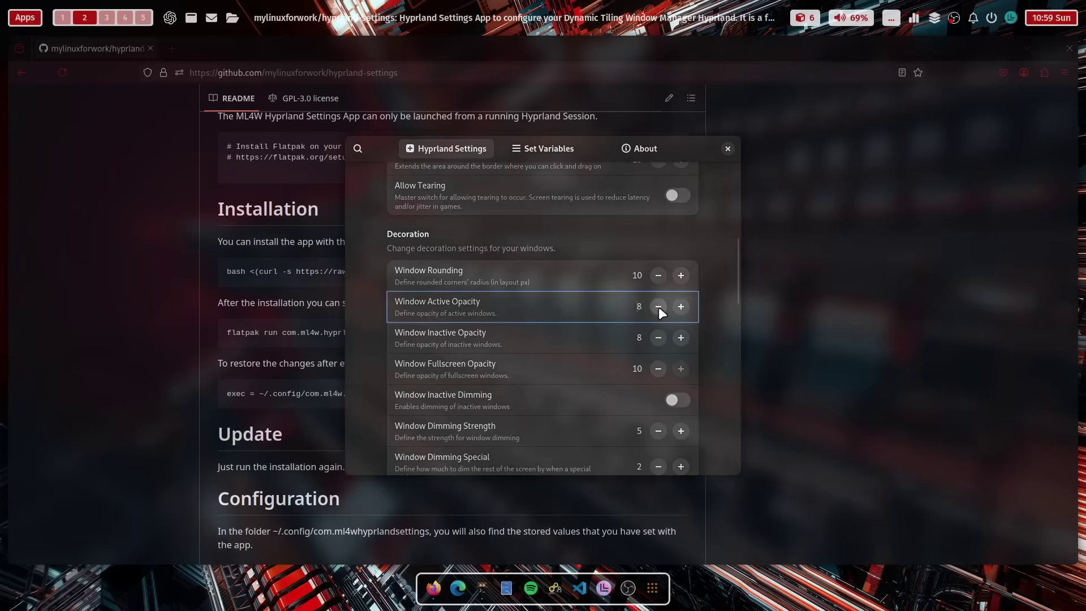
Step: Reduce Window Inactive Opacity from 8 to 6
click(658, 338)
click(659, 337)
scroll(553, 249, down, 4)
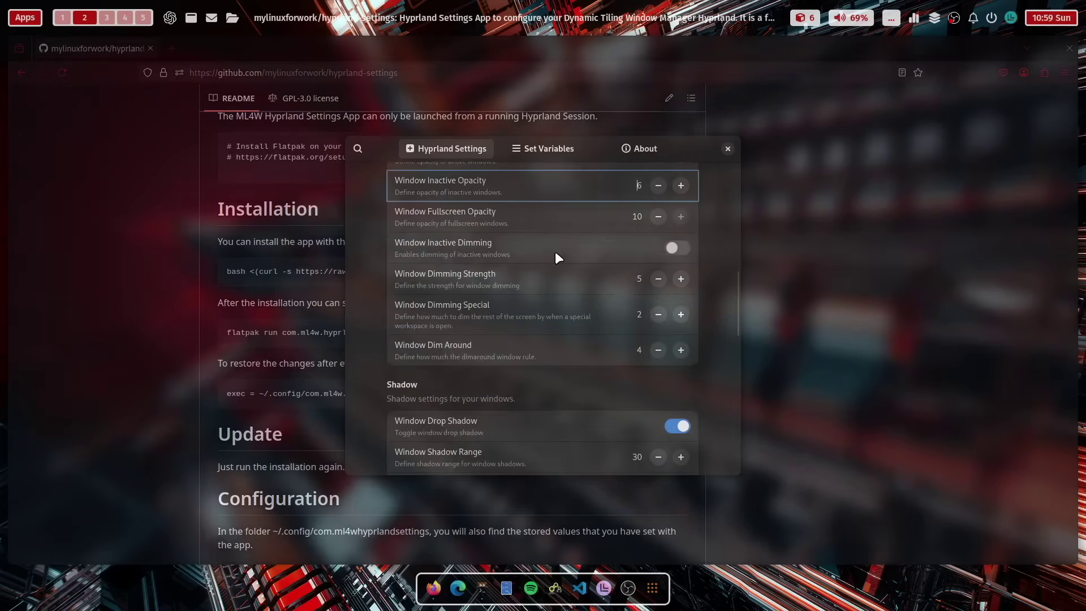
scroll(555, 252, down, 4)
scroll(550, 259, up, 15)
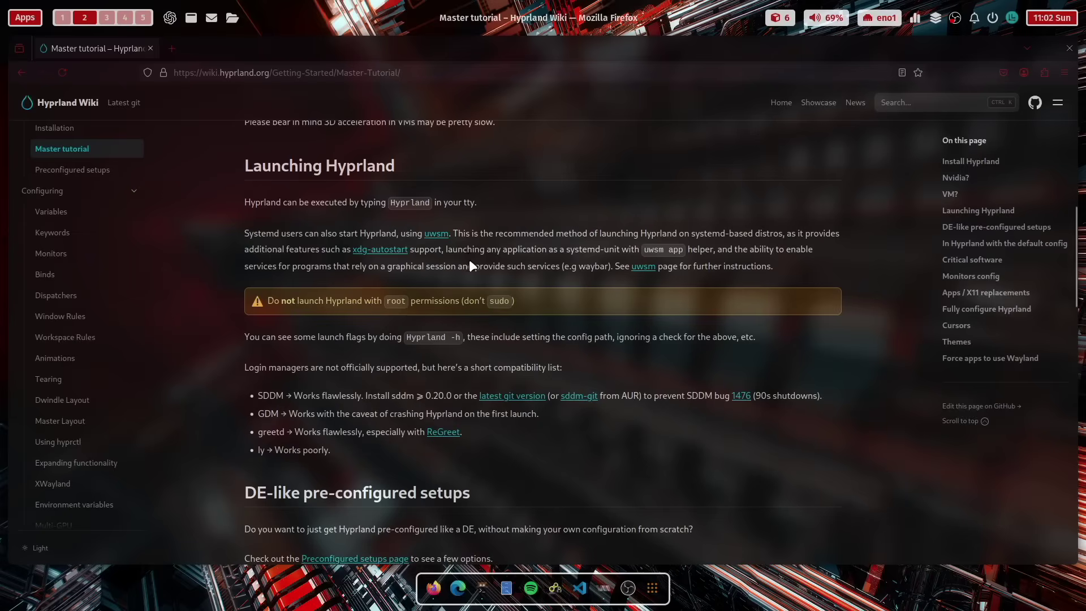
Step: Switch to the archlinux-clone VM and expand its Hyprland session selector on the login screen
click(604, 588)
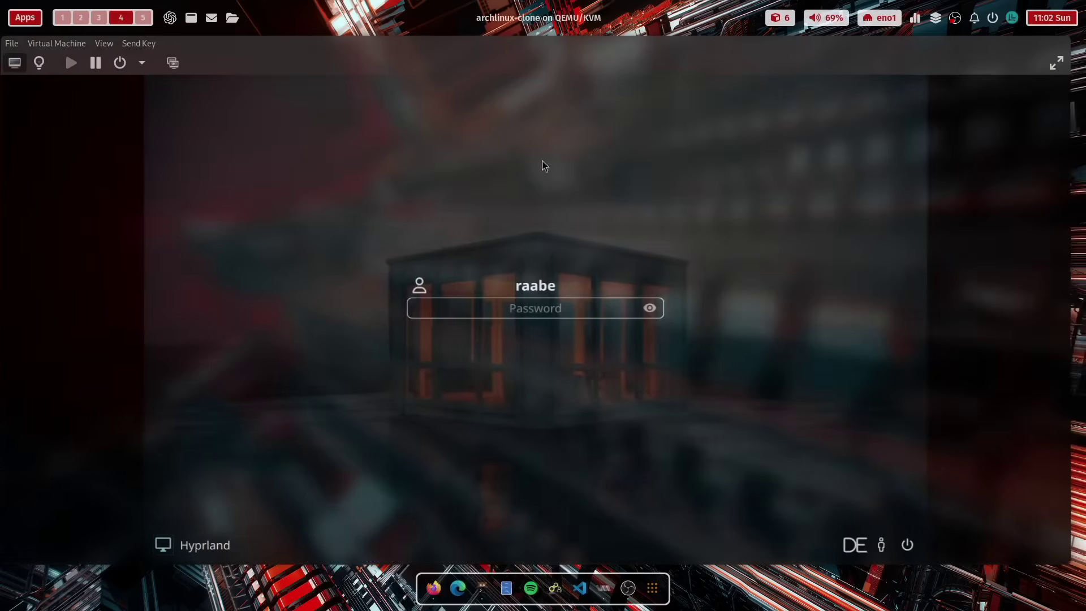
click(172, 547)
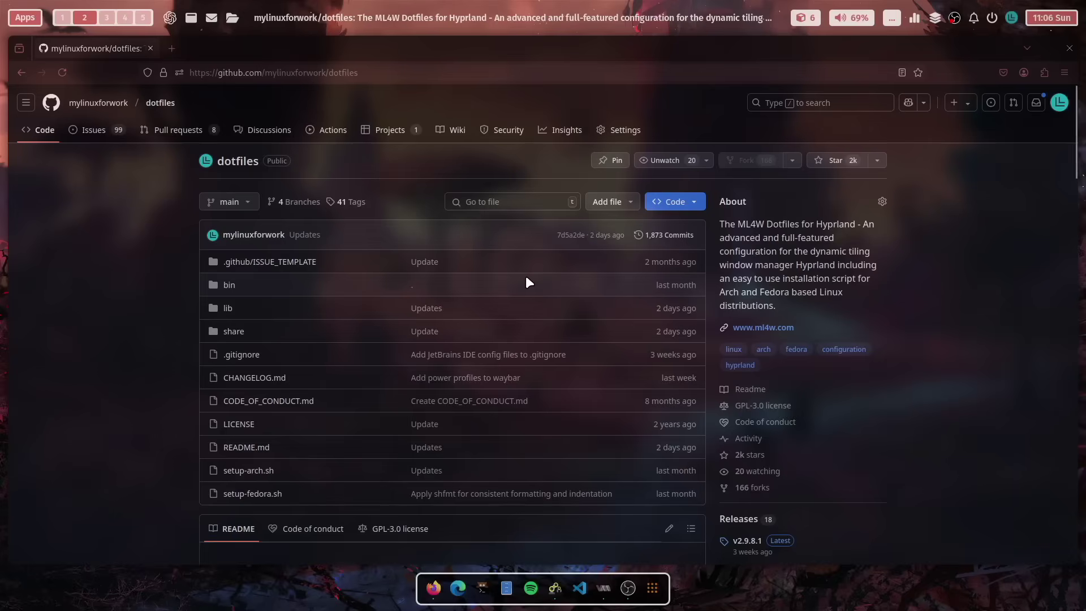
scroll(534, 192, down, 4)
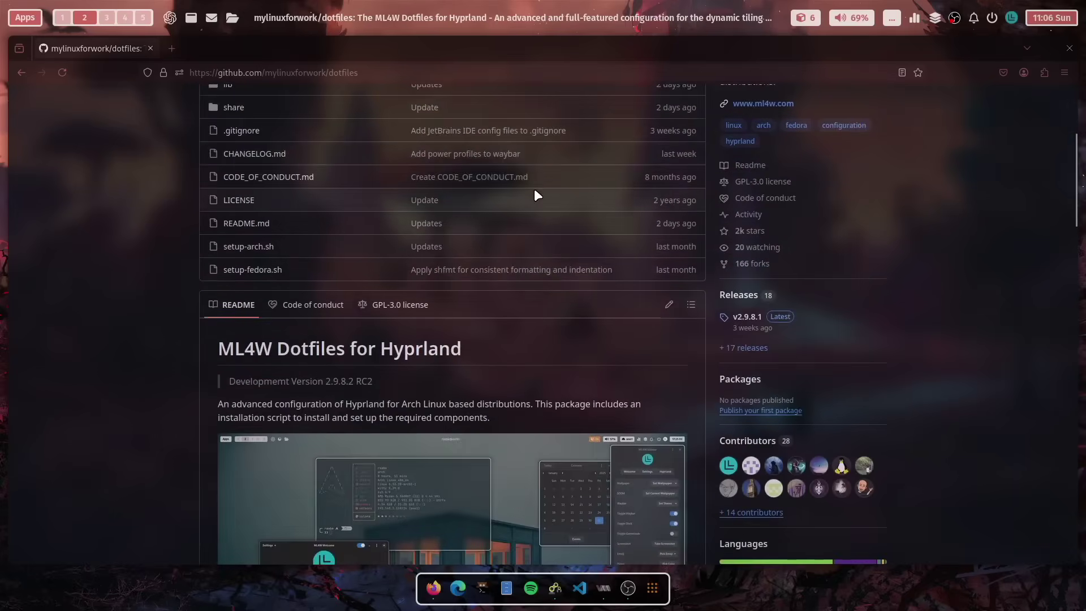
scroll(534, 193, down, 10)
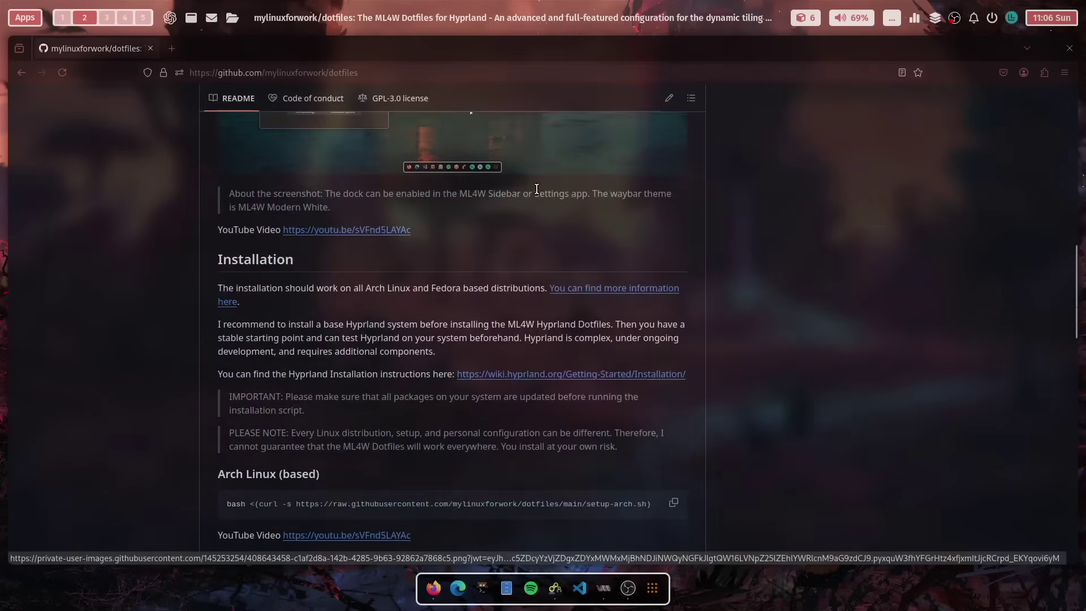
scroll(536, 189, down, 3)
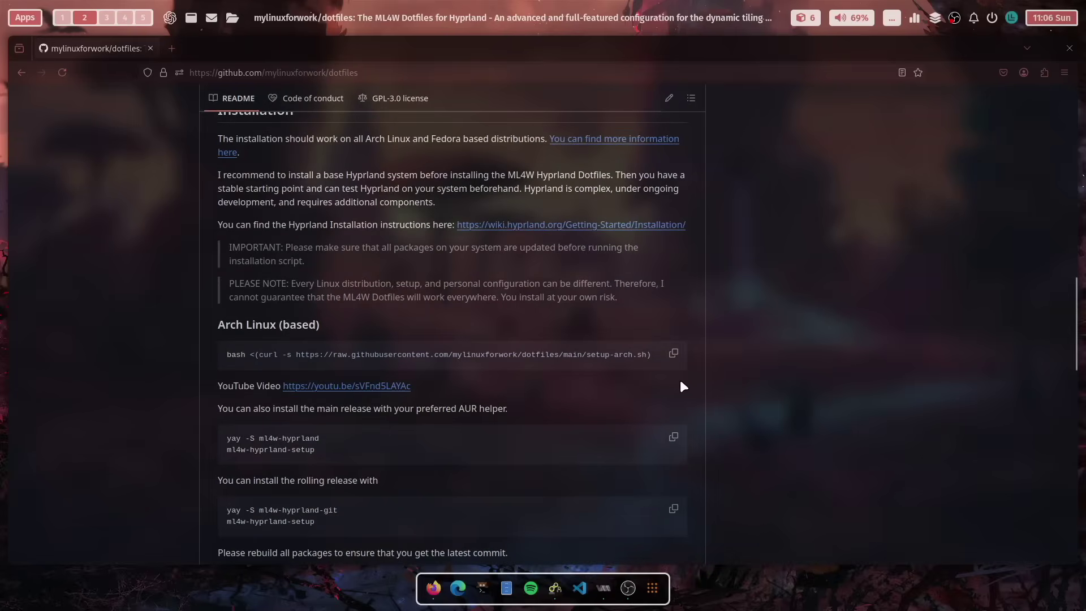
scroll(565, 365, down, 5)
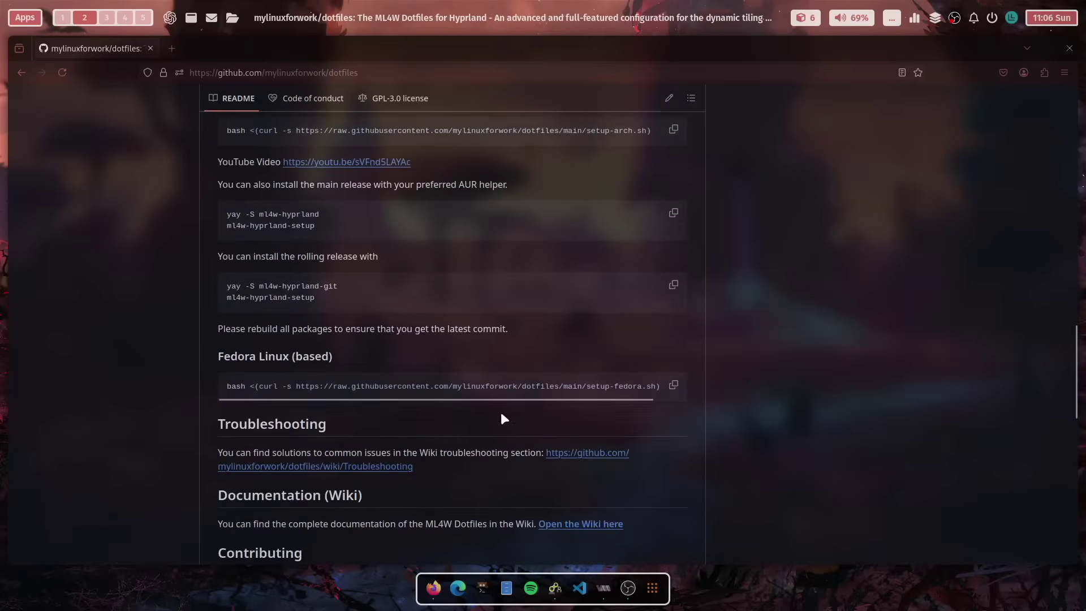
scroll(670, 387, up, 10)
scroll(673, 383, up, 10)
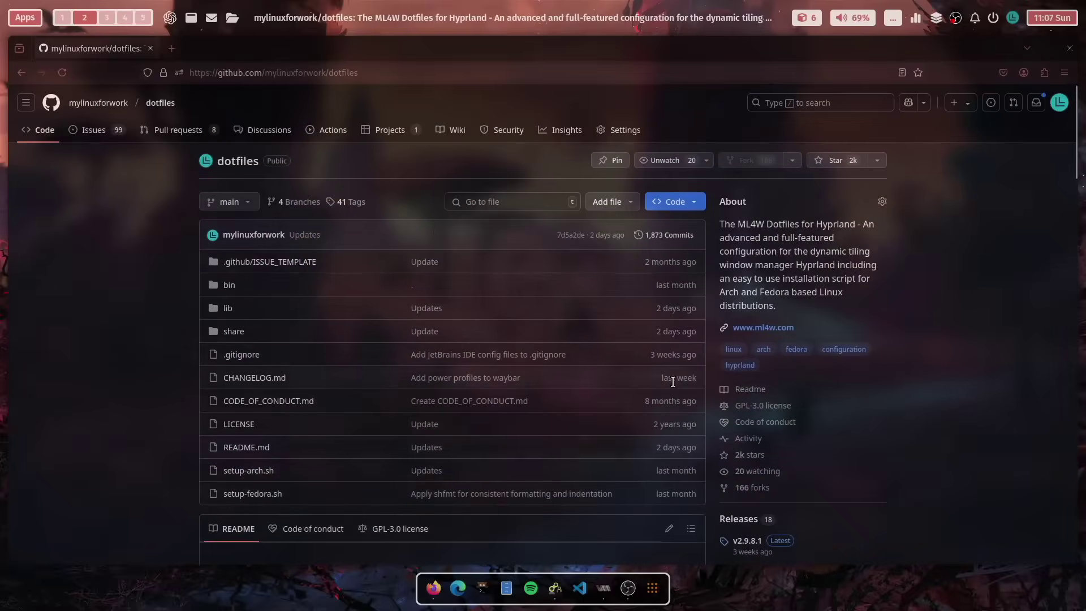
Step: Open the repository's Wiki Home page and scroll through its content
click(457, 130)
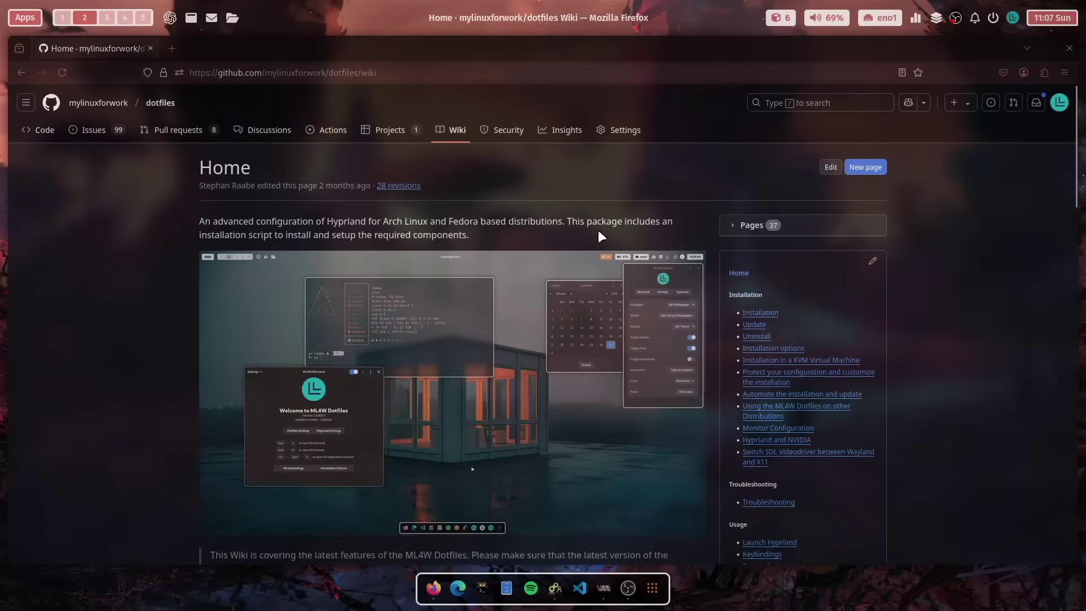
scroll(799, 283, down, 2)
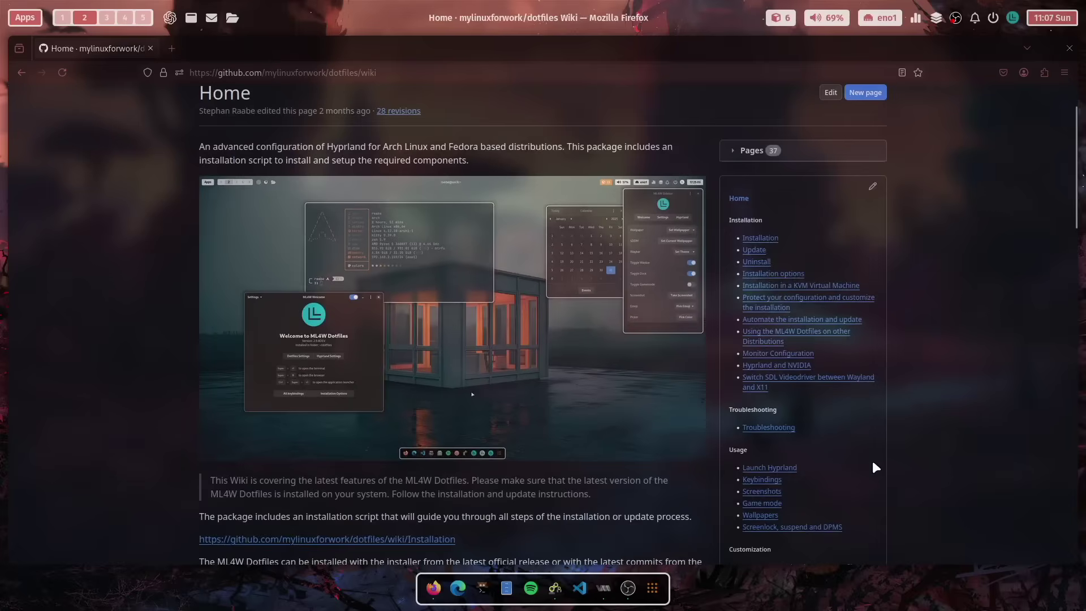
scroll(844, 426, down, 2)
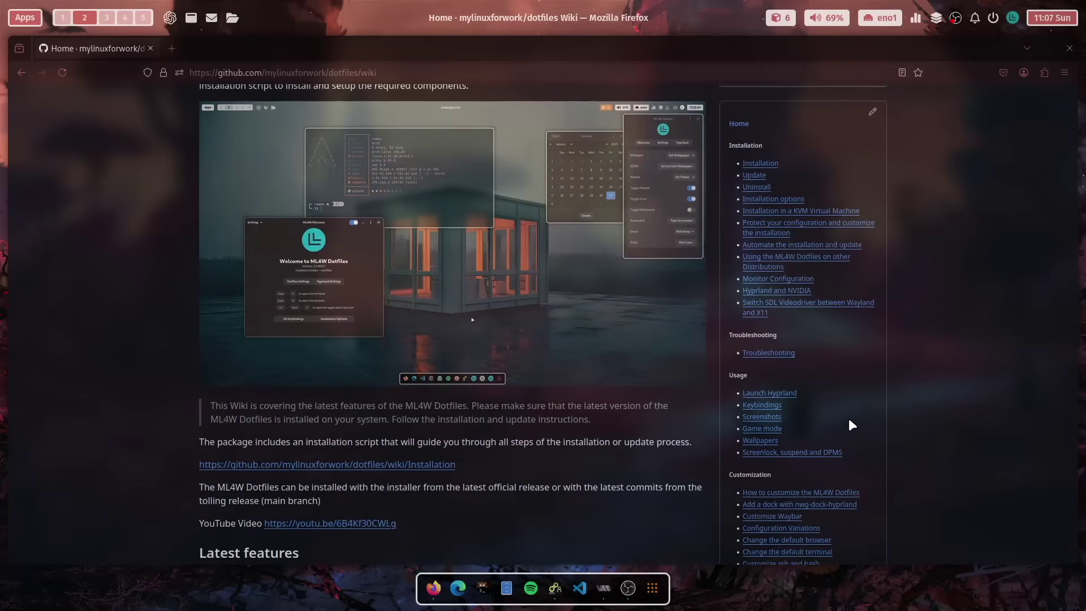
scroll(855, 417, down, 2)
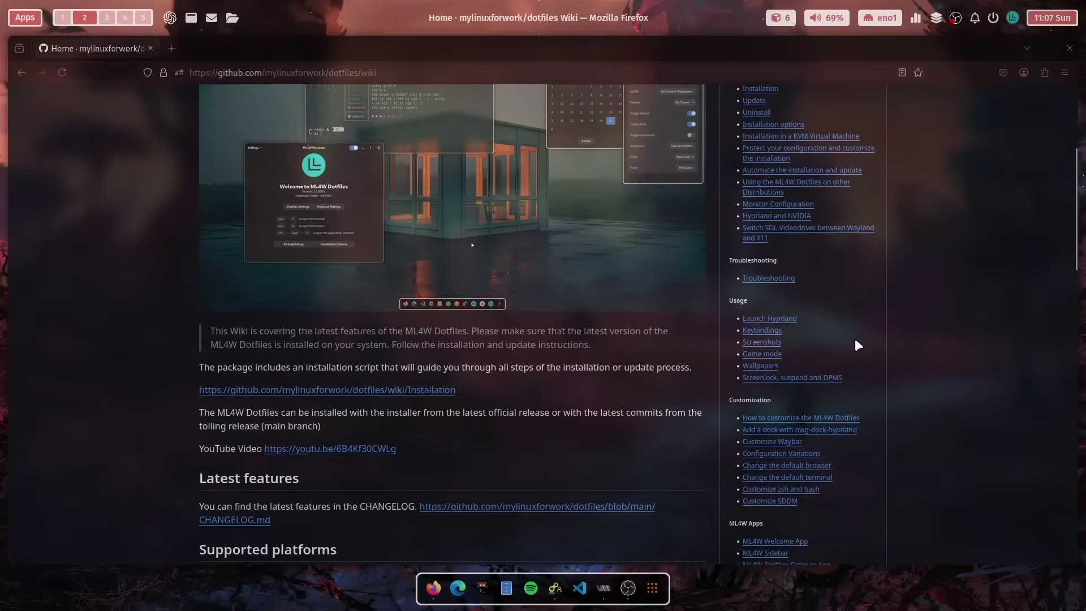
scroll(856, 342, down, 4)
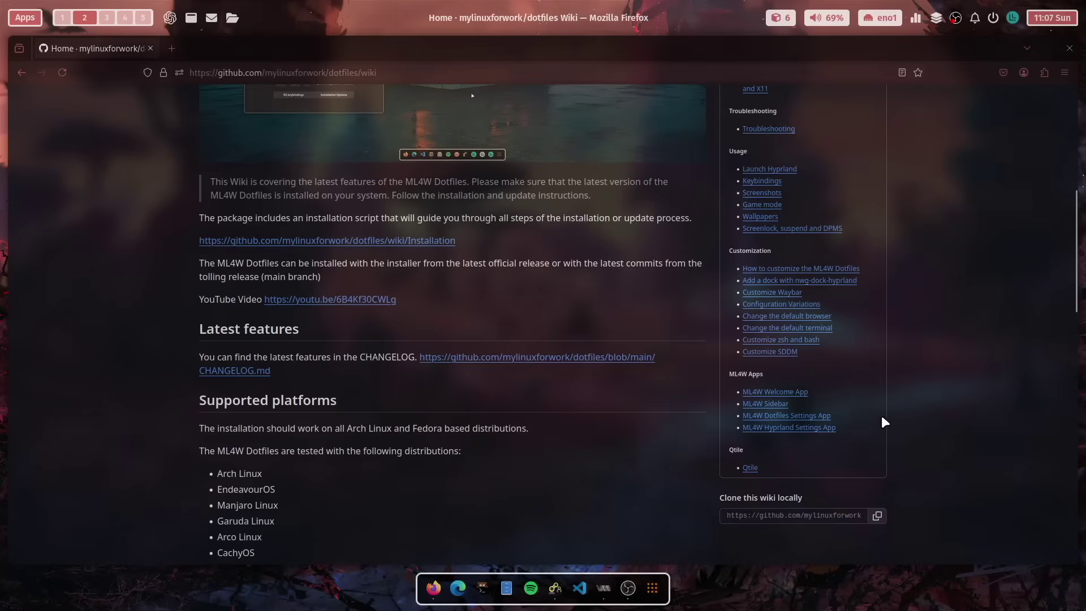
scroll(877, 412, up, 6)
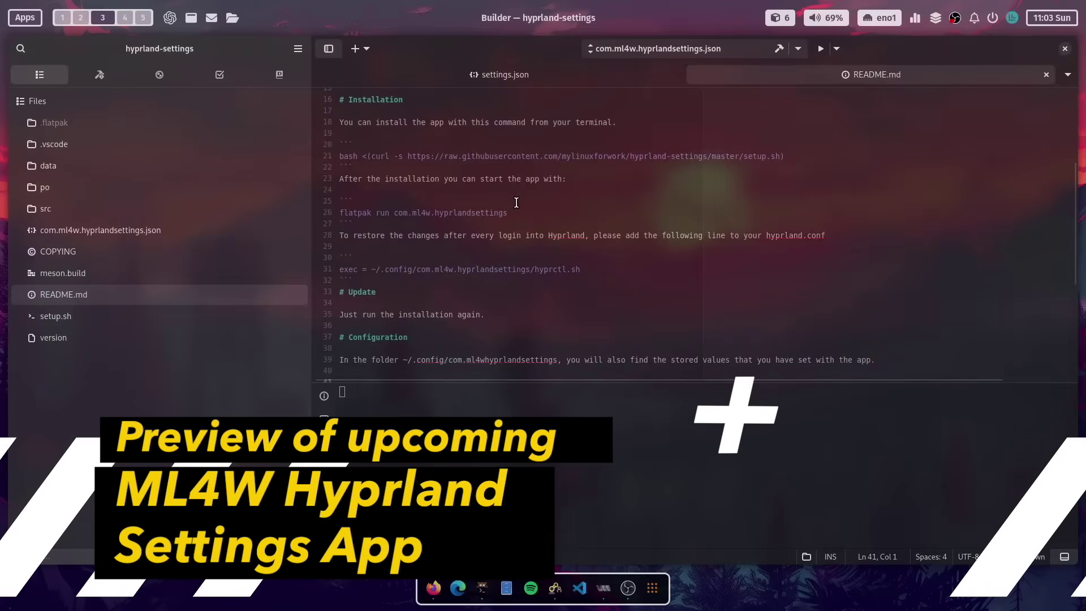
Step: Run hyprland-settings from Builder and review set variables like border_size 0 and active_opacity 0.80
click(825, 48)
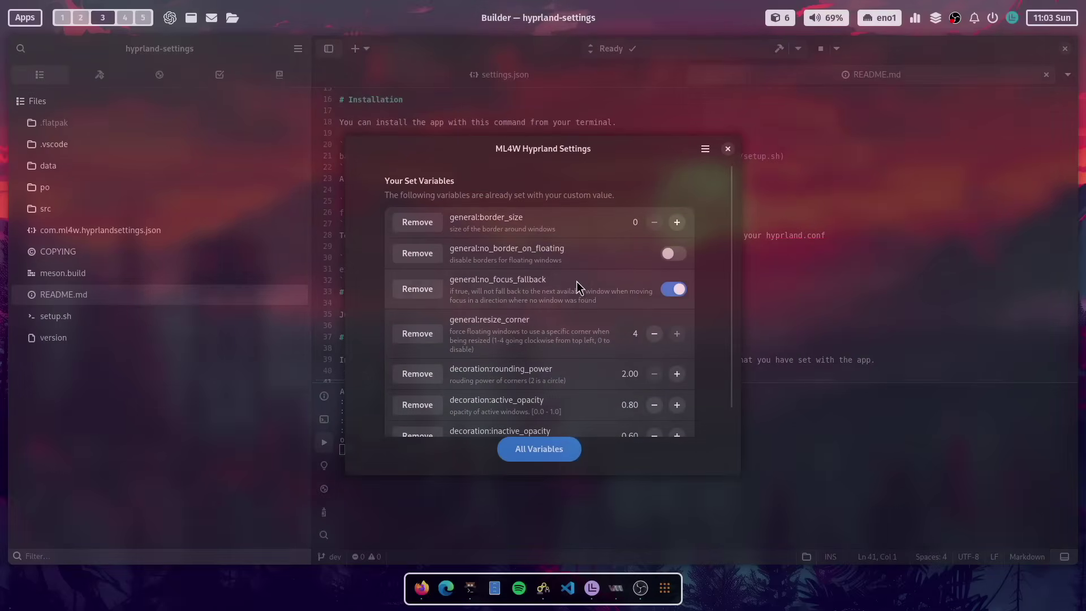
scroll(586, 276, down, 1)
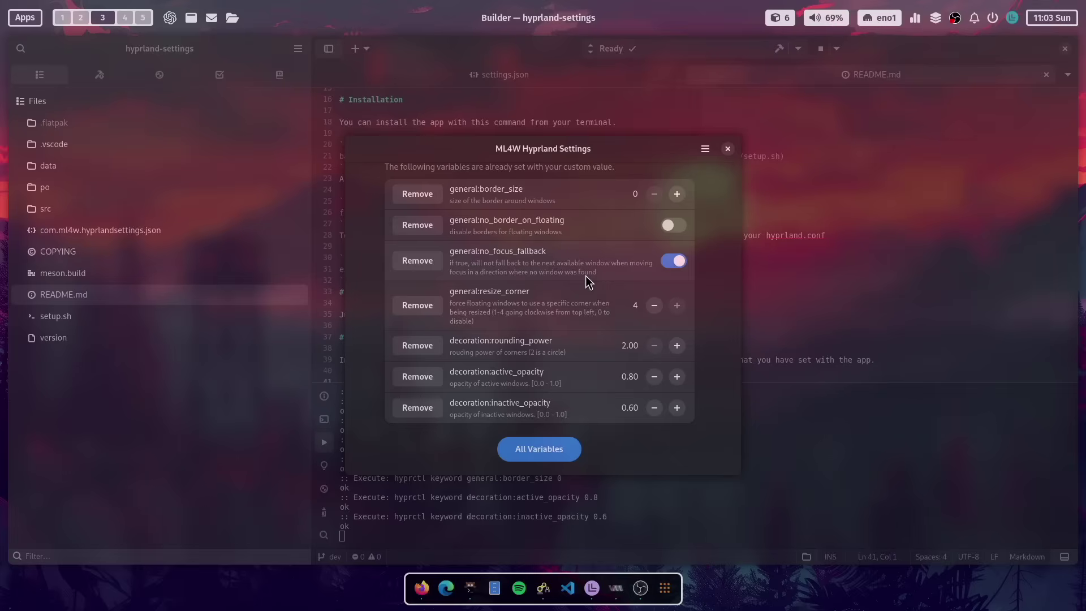
scroll(599, 260, up, 1)
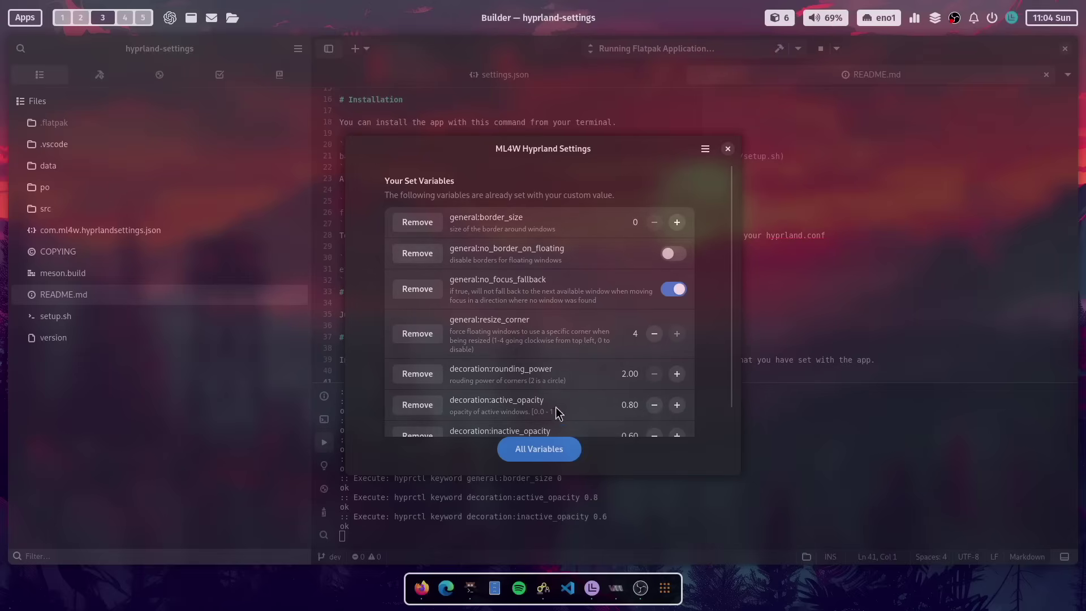
Step: In All Variables, search 'bord' and add general:resize_on_border to the set variables
click(542, 451)
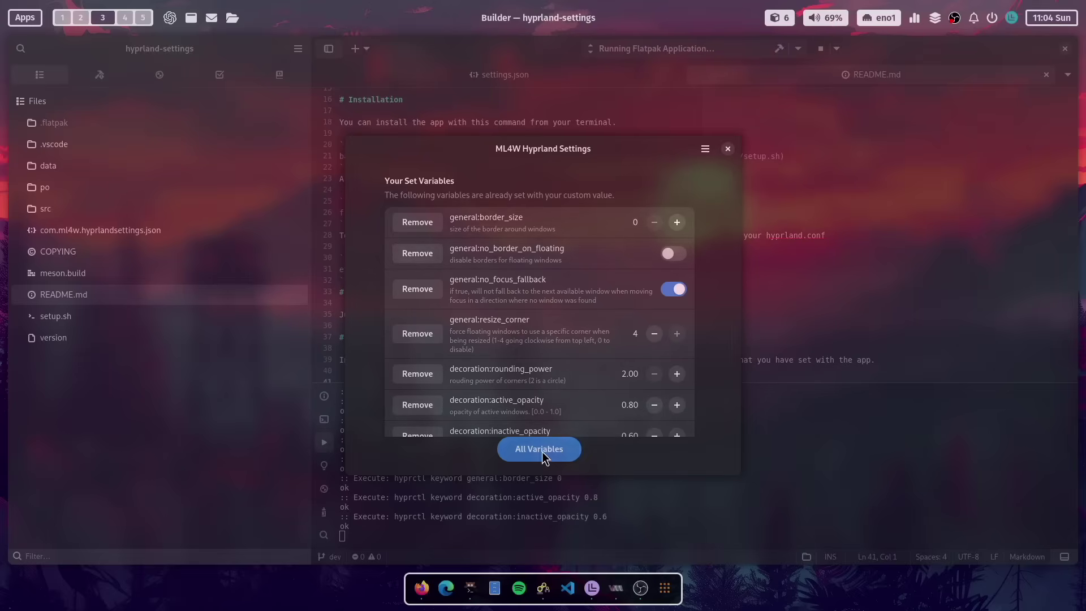
drag(655, 152, 462, 154)
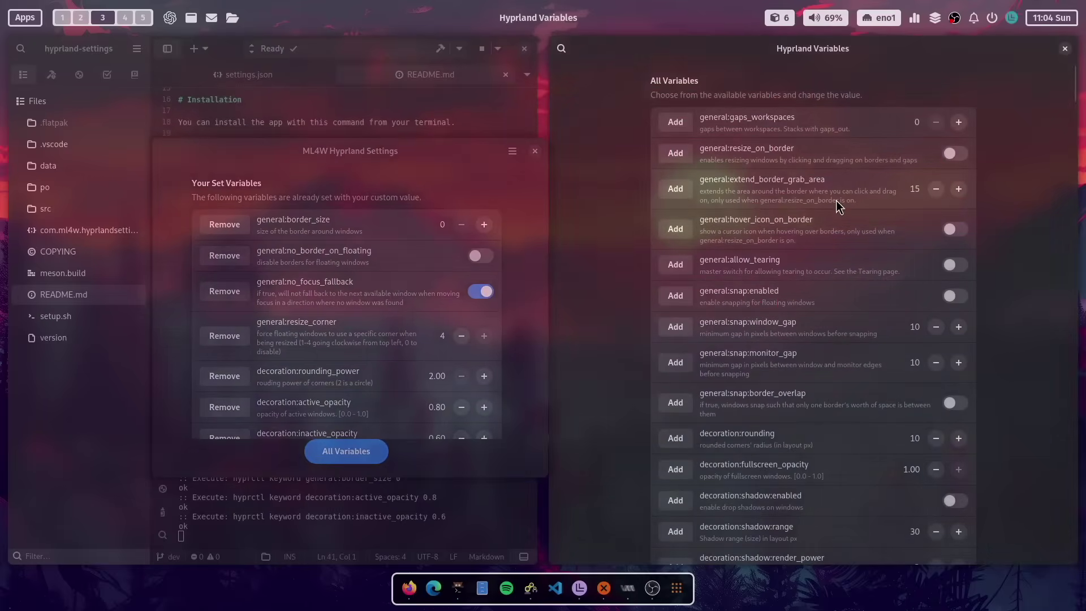
click(561, 48)
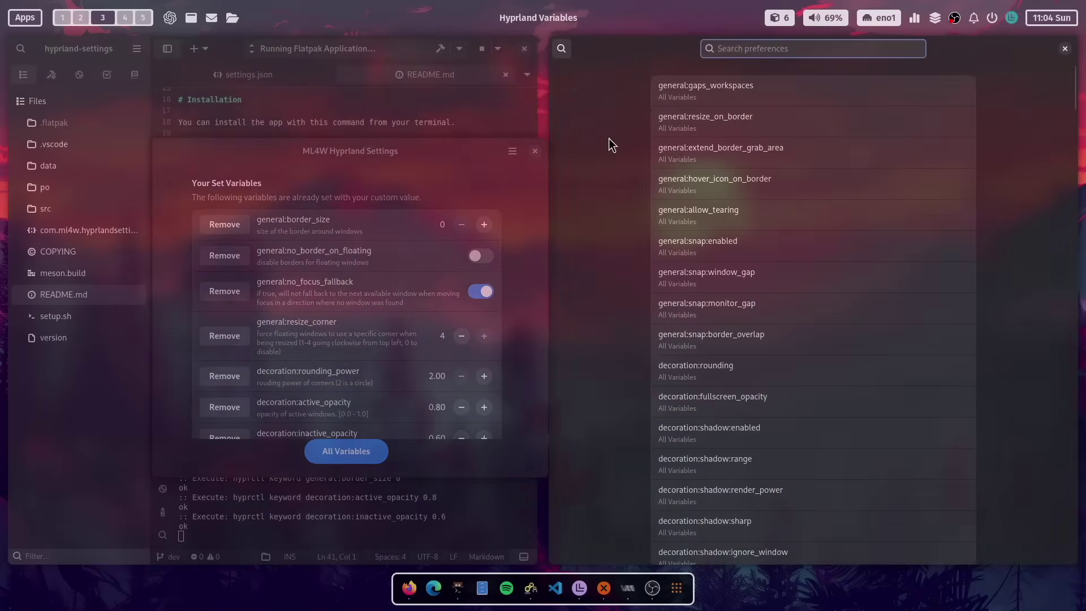
text(bord)
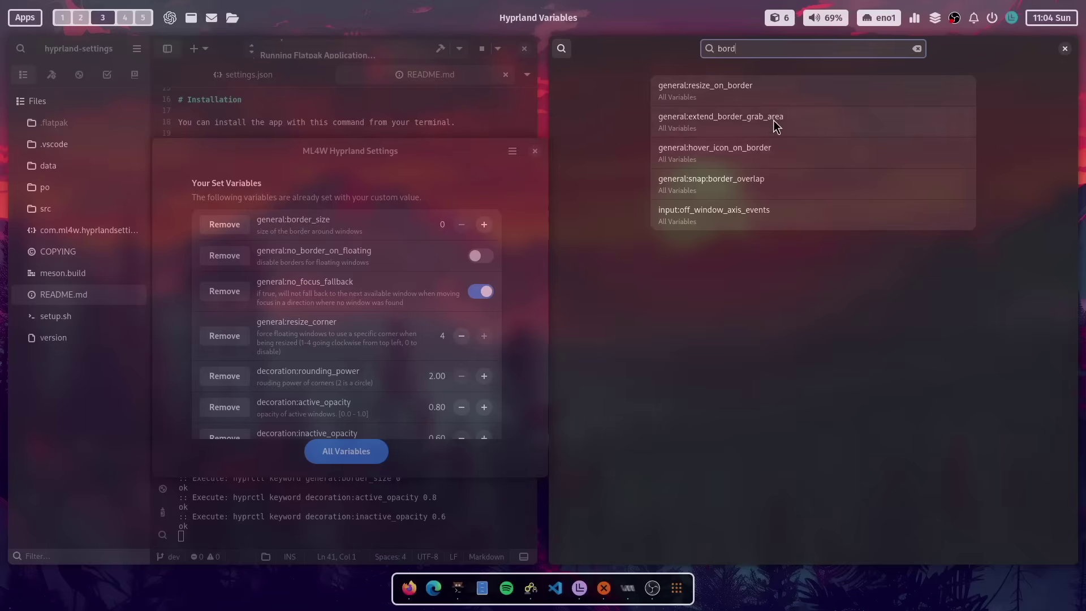
click(772, 93)
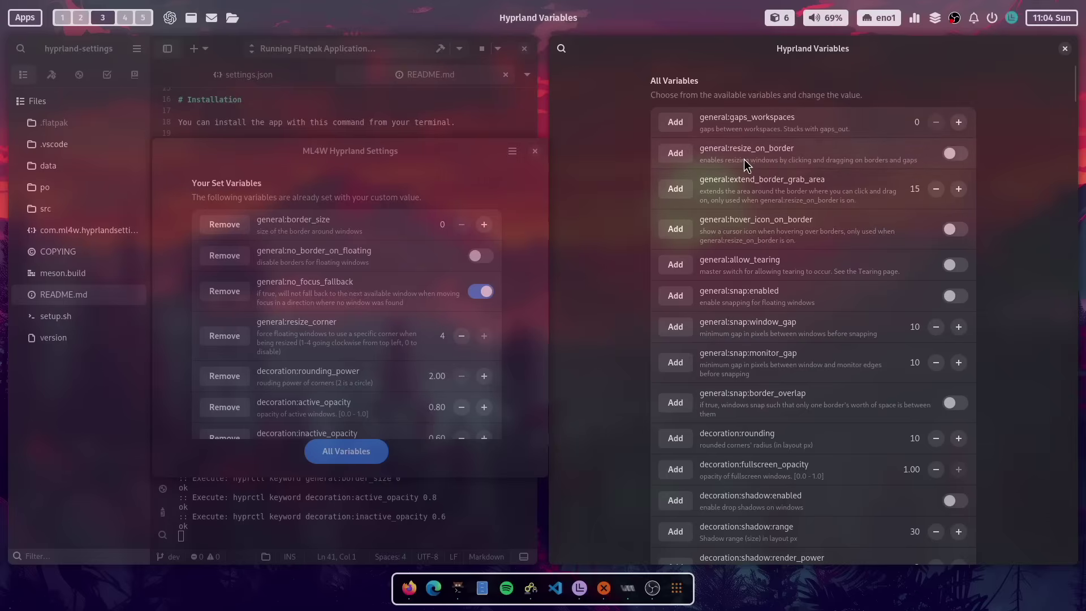
click(676, 153)
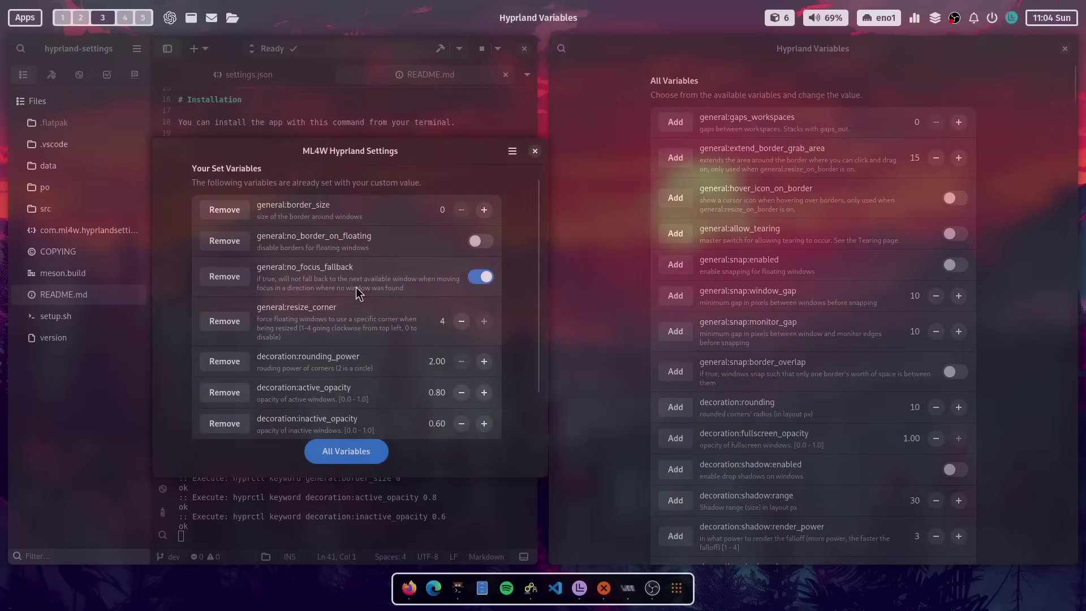